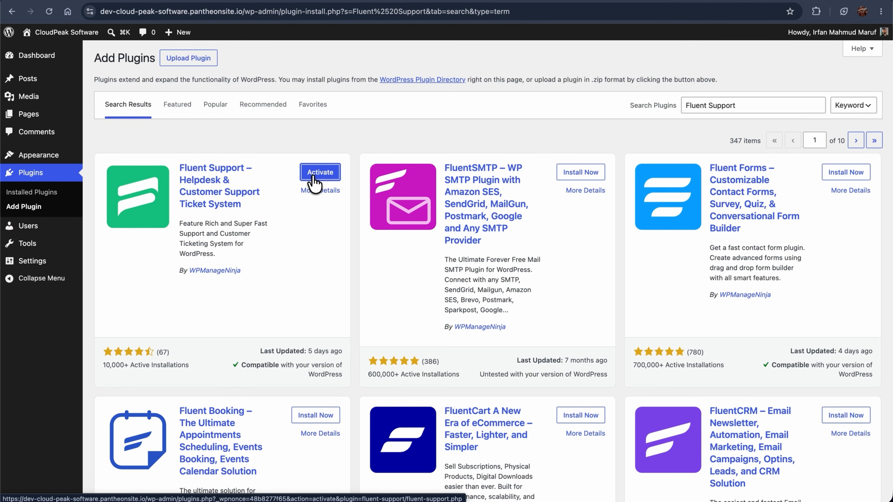
Activate the Fluent Support plugin and launch its setup wizard from the admin sidebar.
{"action": "left_click", "coordinate": [312, 176]}
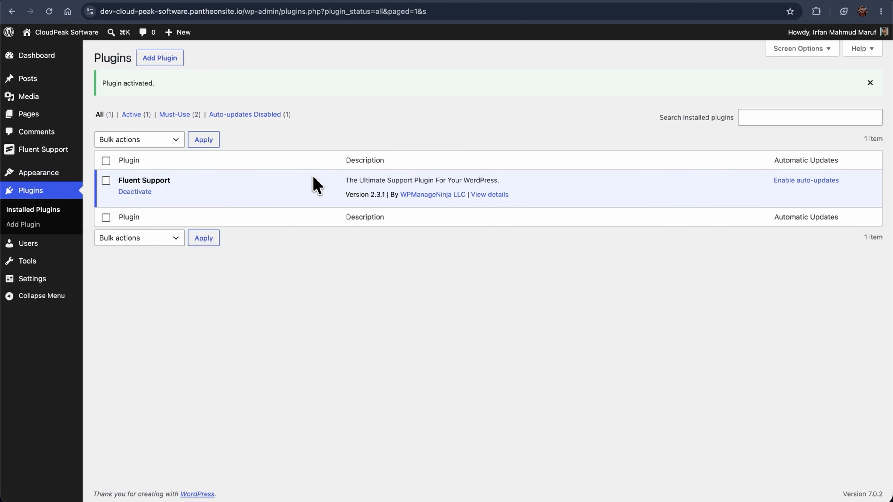
{"action": "left_click", "coordinate": [50, 155]}
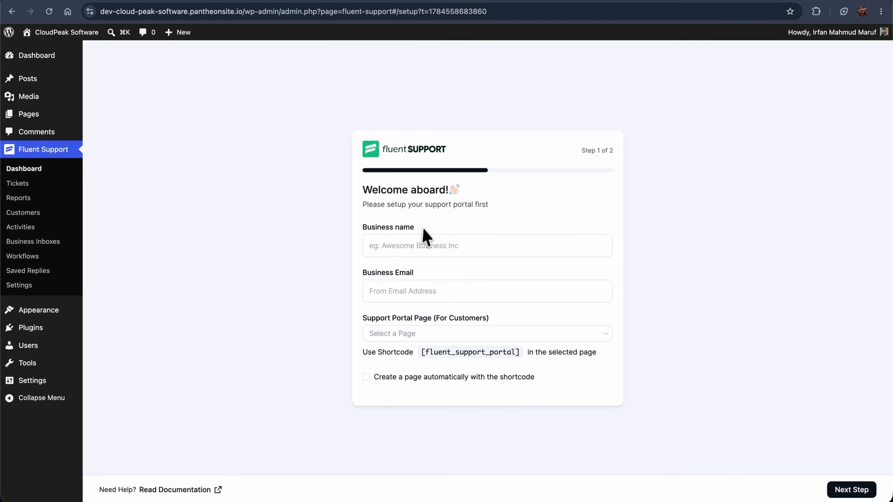
Enter business name CloudPeak Software and the business email address.
{"action": "left_click", "coordinate": [375, 246]}
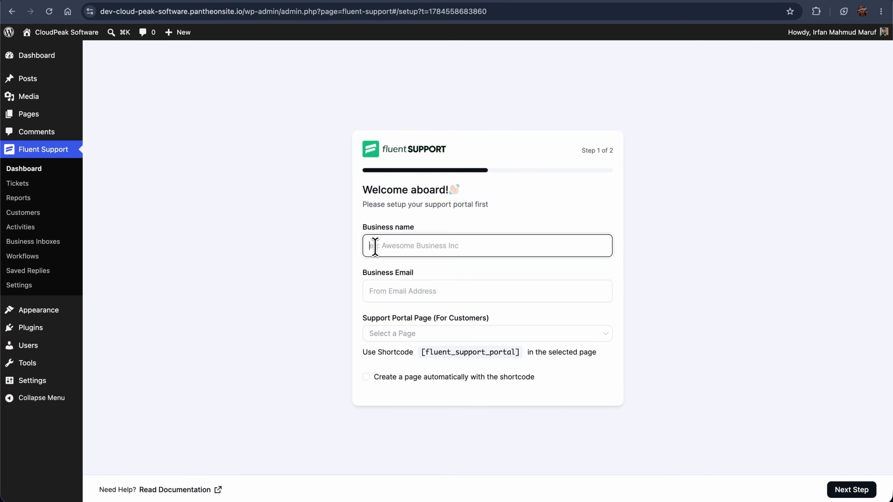
{"action": "type", "text": "CloudPeak Software"}
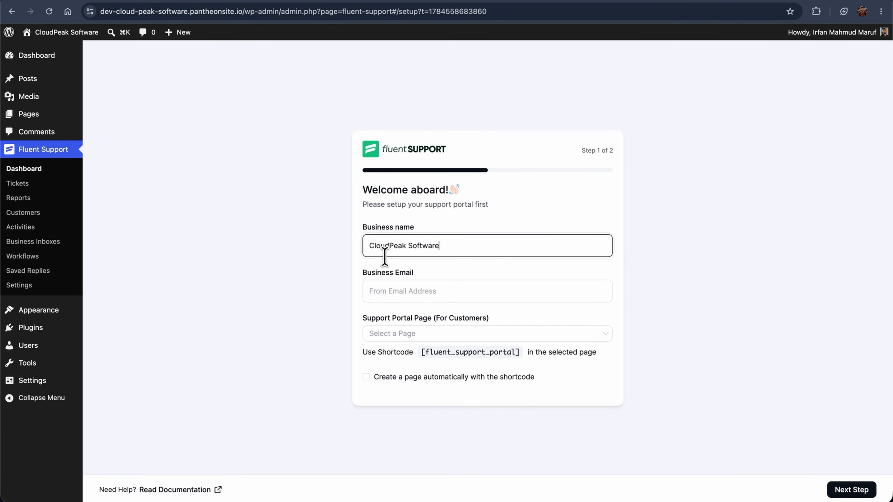
{"action": "left_click", "coordinate": [378, 297]}
{"action": "key", "text": "super+v"}
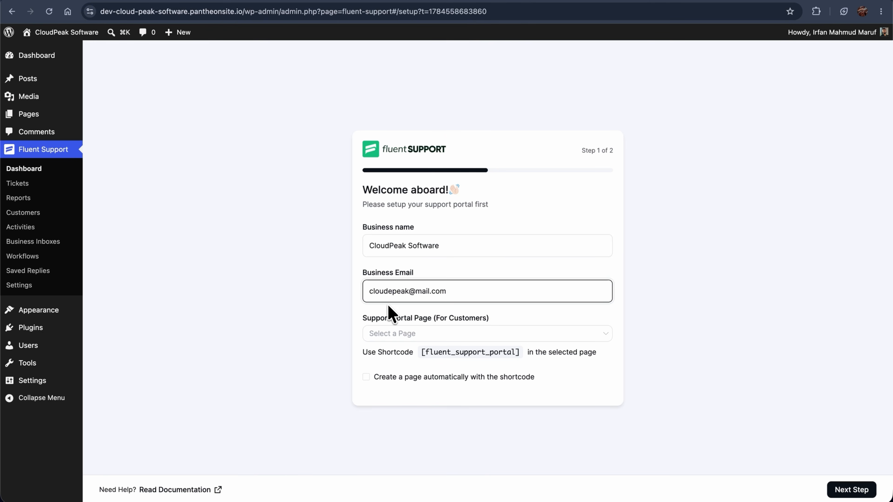
Enable automatic creation of the support portal page and continue to setup step 2.
{"action": "left_click_drag", "start_coordinate": [362, 319], "coordinate": [492, 322]}
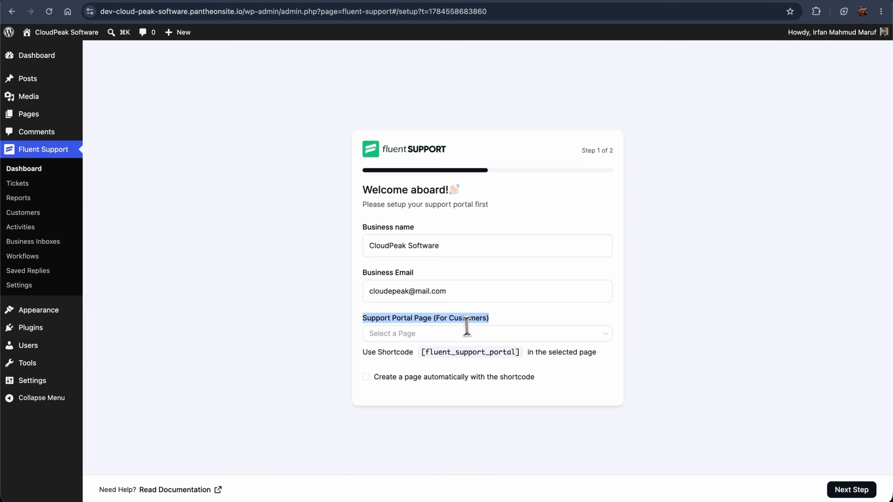
{"action": "left_click", "coordinate": [425, 335]}
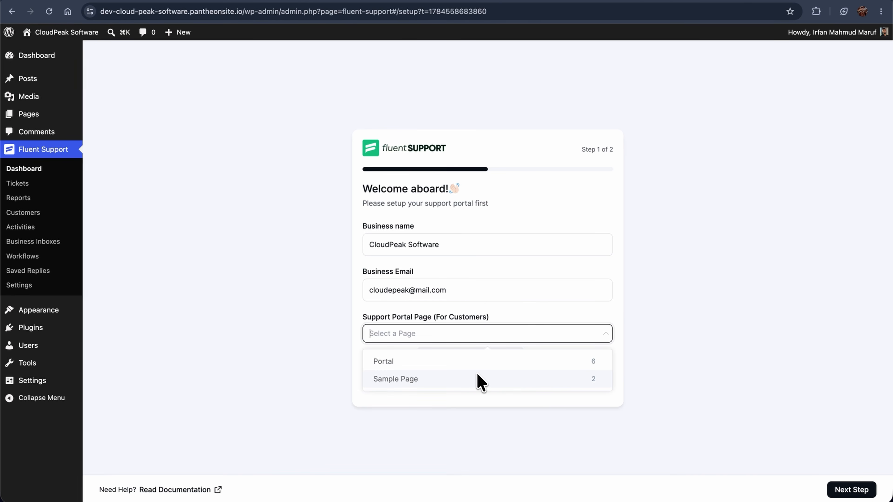
{"action": "left_click", "coordinate": [500, 315]}
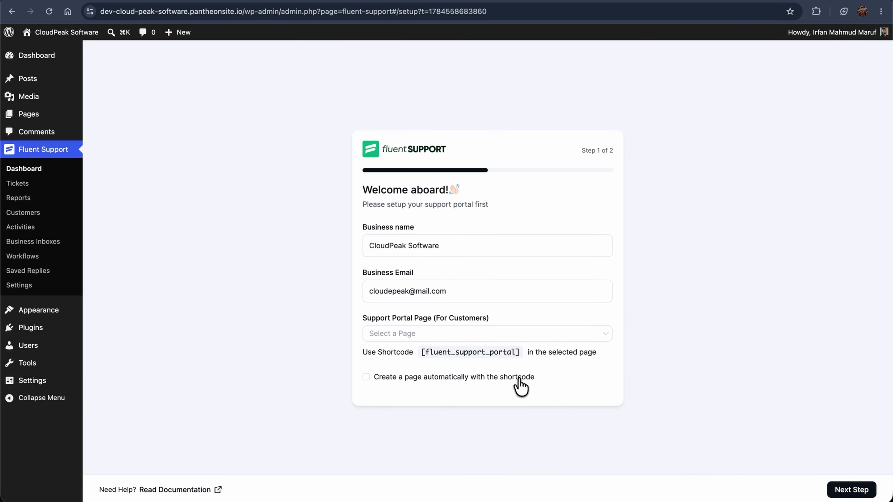
{"action": "left_click", "coordinate": [366, 377]}
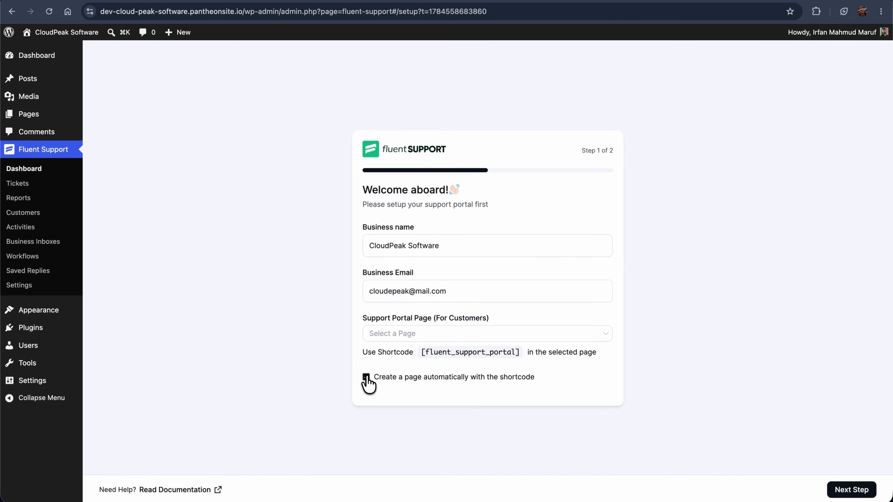
{"action": "left_click", "coordinate": [847, 490]}
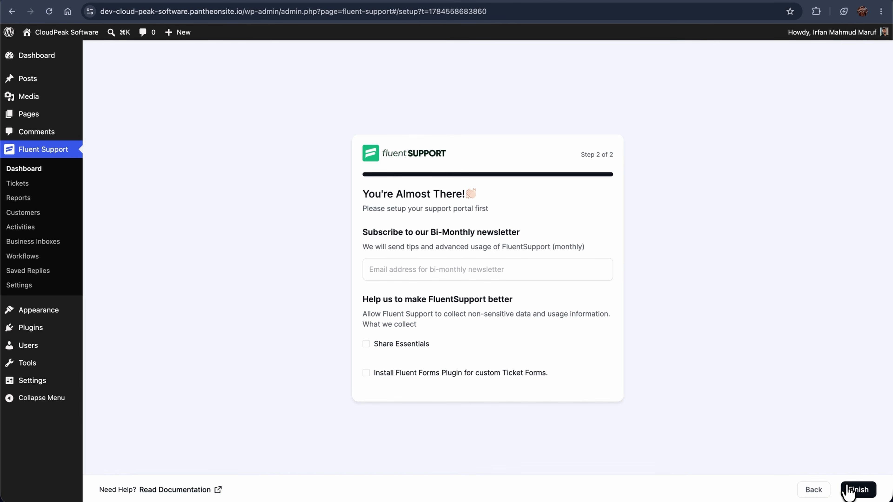
Enter the newsletter email, enable Share Essentials, and finish the setup wizard.
{"action": "left_click", "coordinate": [388, 269]}
{"action": "key", "text": "super+v"}
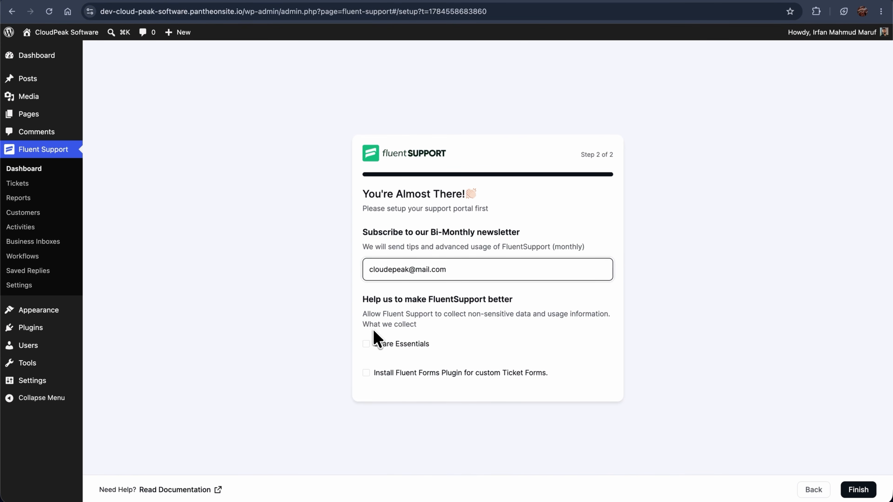
{"action": "left_click", "coordinate": [365, 345]}
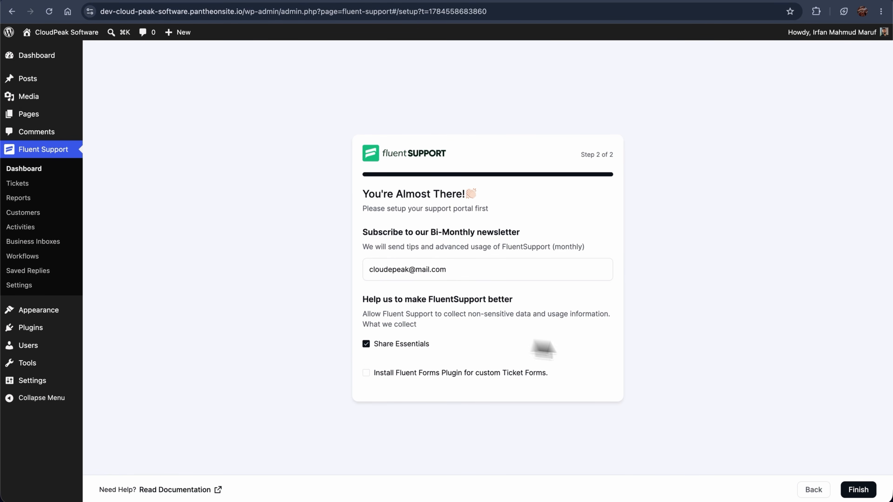
{"action": "left_click", "coordinate": [851, 491]}
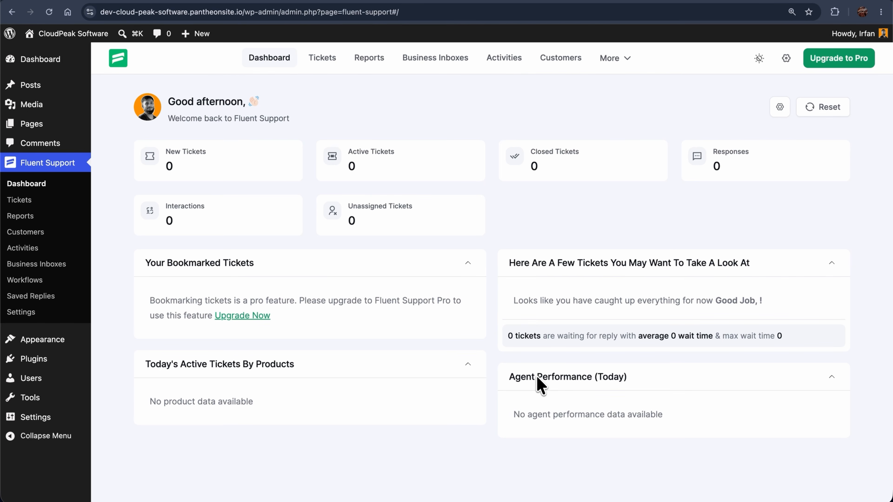
Move Agent Performance, hide Bookmarked Tickets, reset the dashboard layout, and open Tickets.
{"action": "left_click_drag", "start_coordinate": [537, 377], "coordinate": [538, 279]}
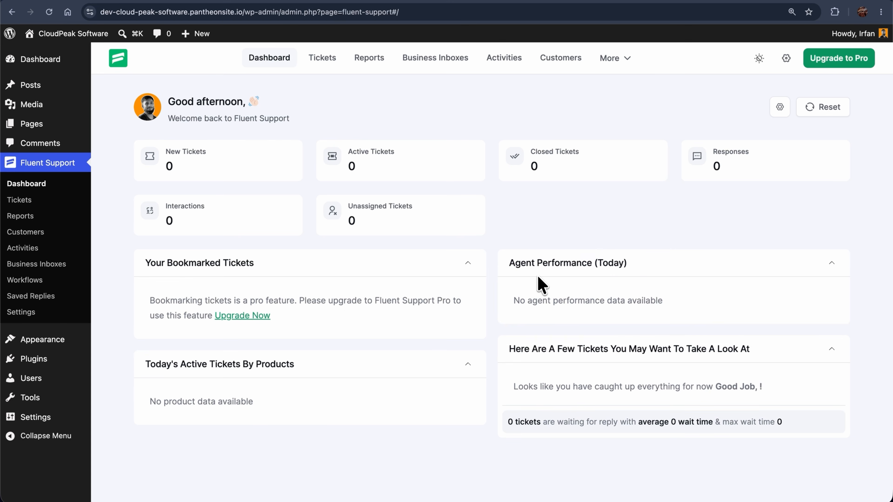
{"action": "left_click", "coordinate": [778, 107]}
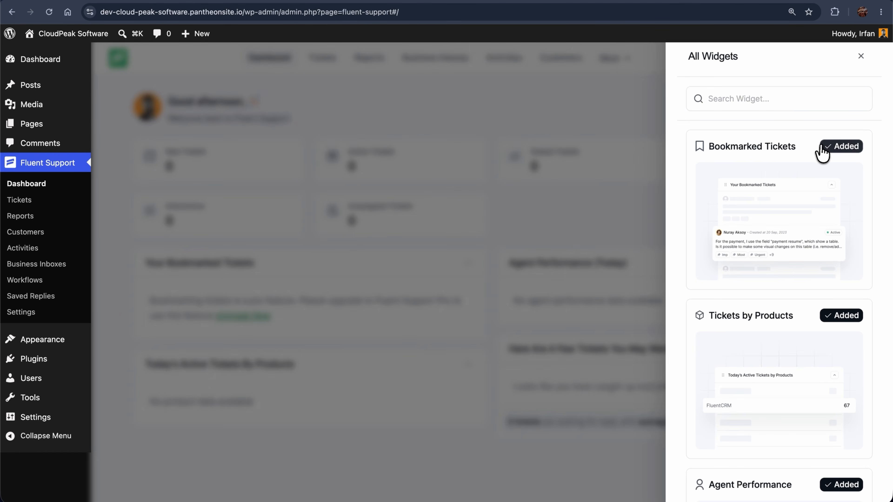
{"action": "left_click", "coordinate": [822, 152]}
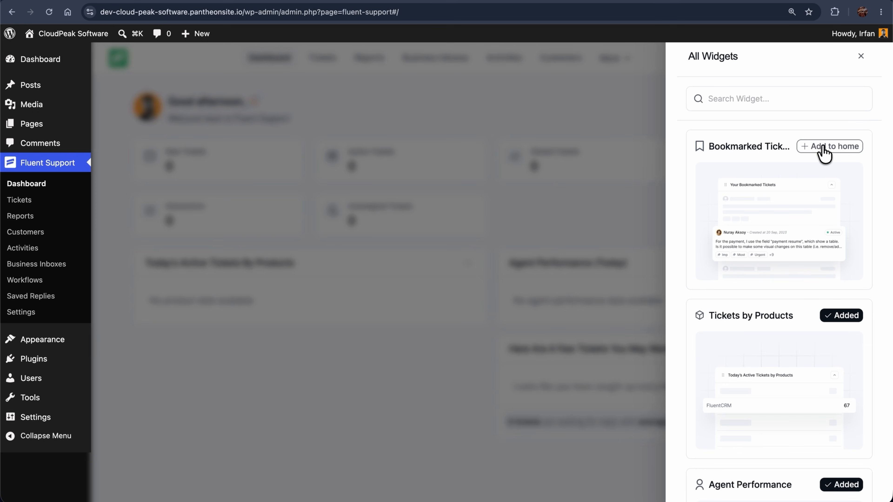
{"action": "left_click", "coordinate": [860, 57]}
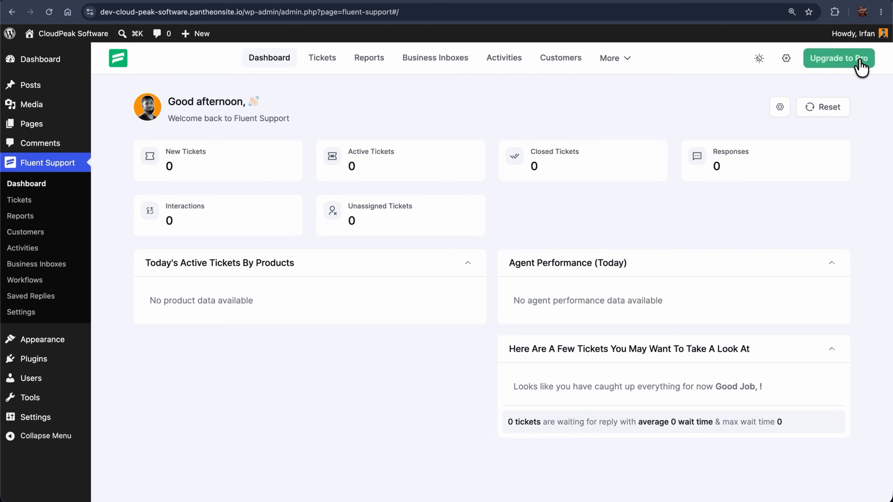
{"action": "left_click", "coordinate": [826, 110]}
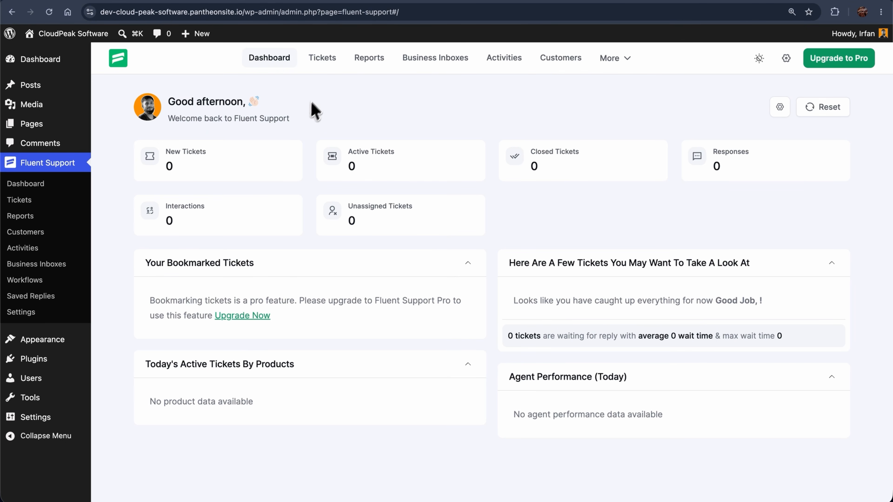
{"action": "left_click", "coordinate": [327, 72]}
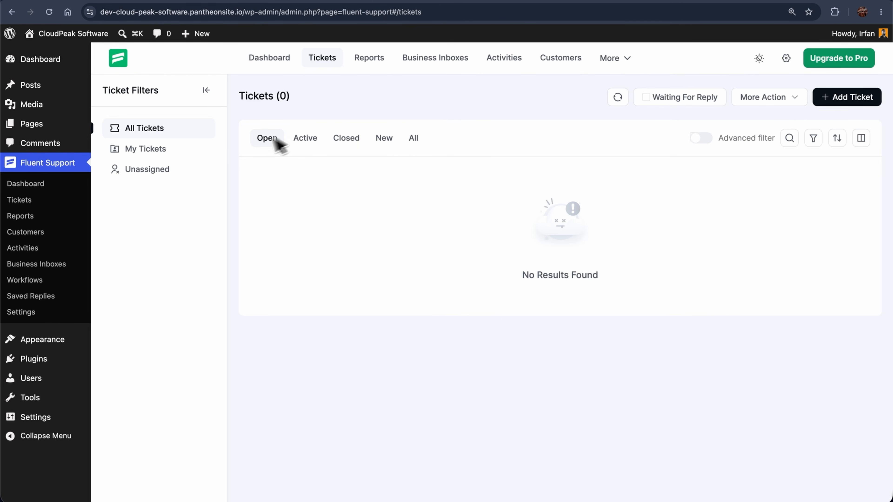
Filter the tickets to Unassigned and Waiting for Reply, glancing at search and filters.
{"action": "left_click", "coordinate": [150, 155]}
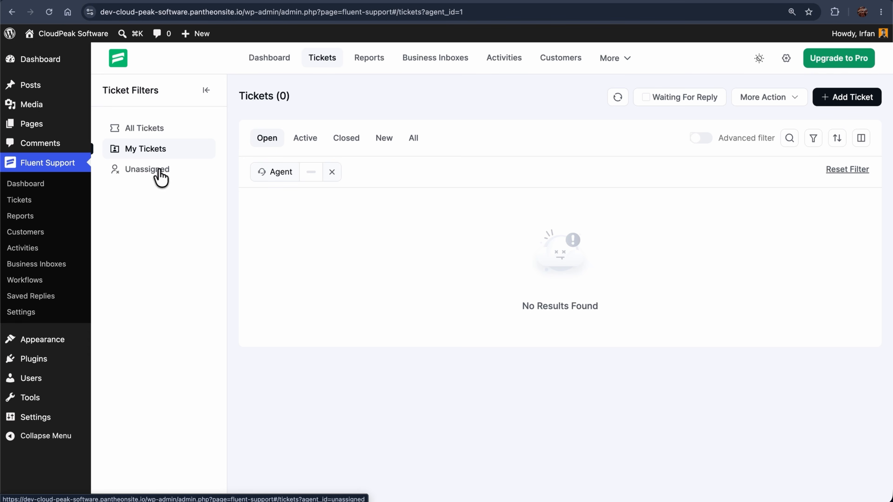
{"action": "left_click", "coordinate": [153, 176]}
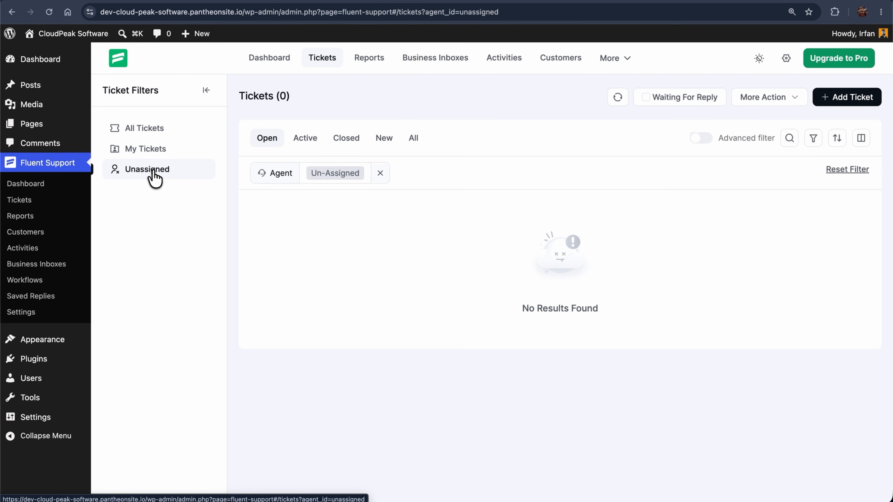
{"action": "left_click", "coordinate": [646, 98]}
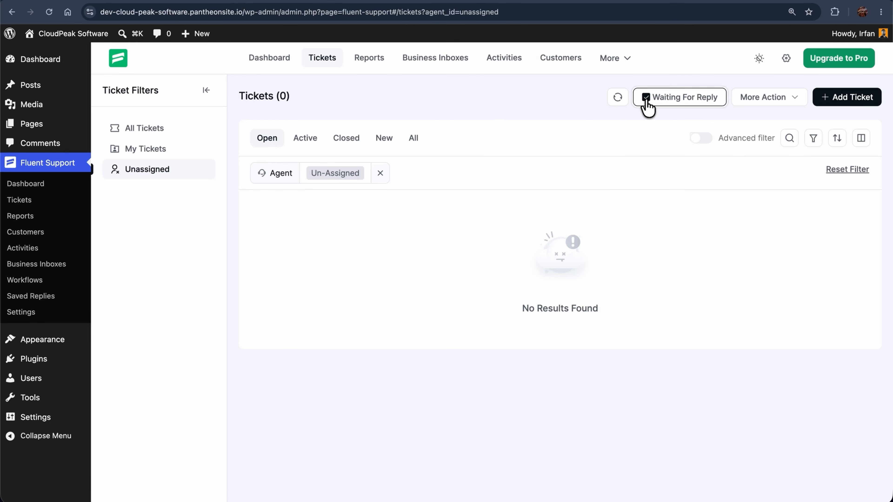
{"action": "left_click", "coordinate": [788, 140]}
{"action": "left_click", "coordinate": [845, 171]}
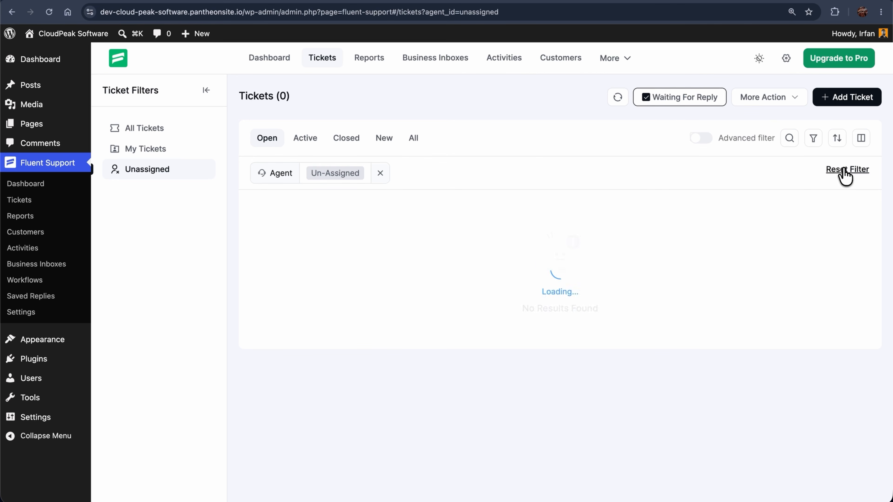
{"action": "left_click", "coordinate": [814, 142]}
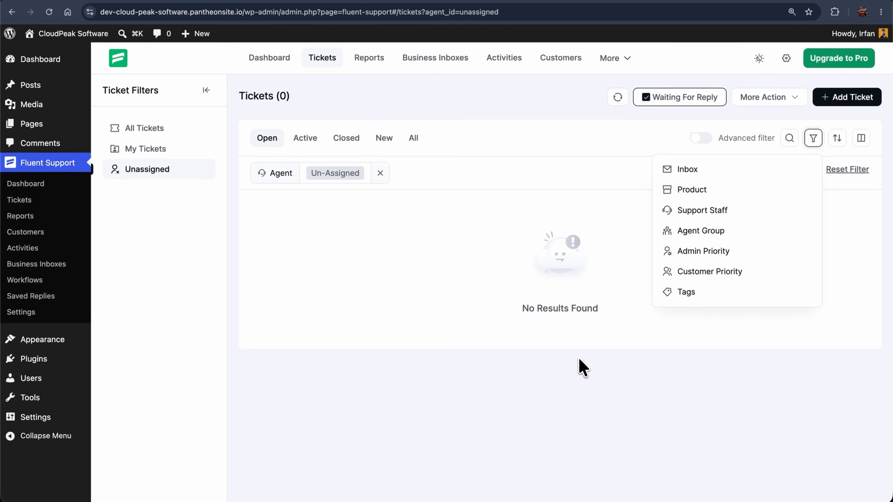
Sort tickets by Last Customer Response, trying ascending then descending order.
{"action": "left_click", "coordinate": [837, 141]}
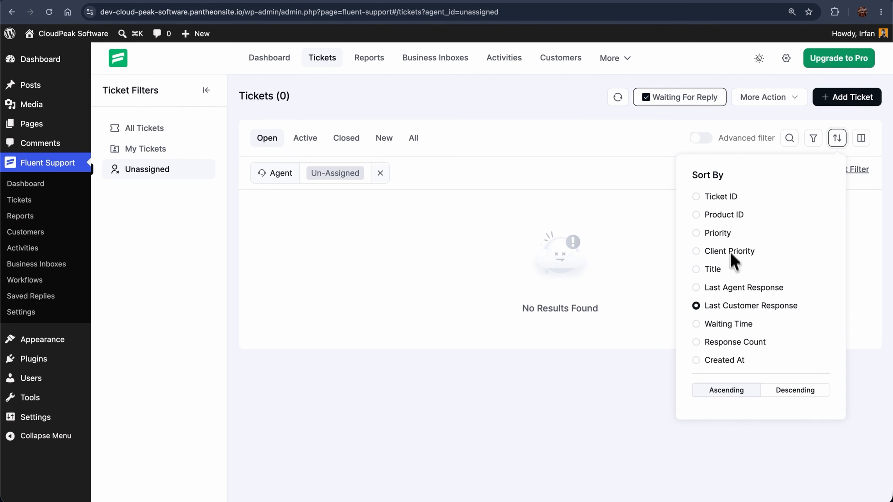
{"action": "left_click", "coordinate": [721, 396]}
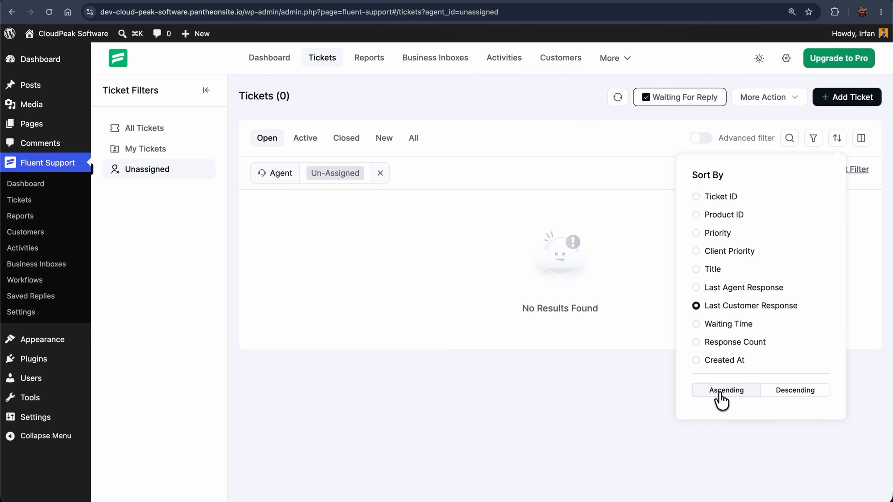
{"action": "left_click", "coordinate": [777, 396]}
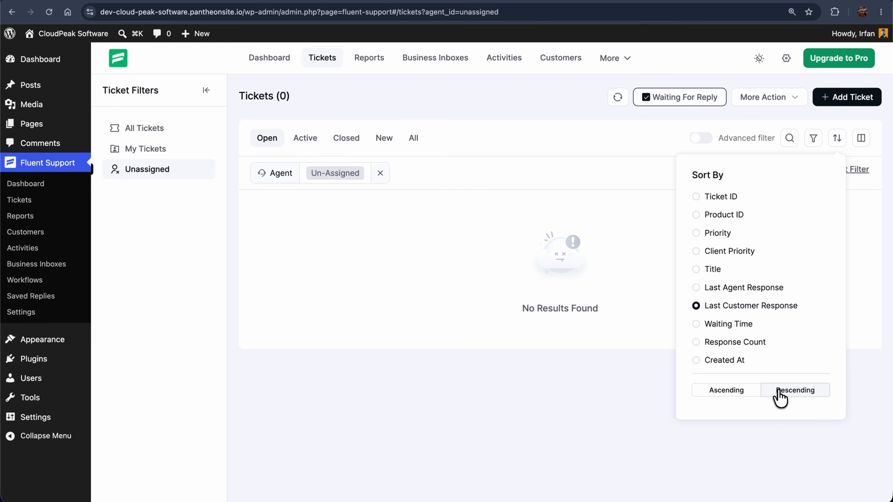
Try the Compact and Grid View layouts, then return the list to Default.
{"action": "left_click", "coordinate": [861, 138]}
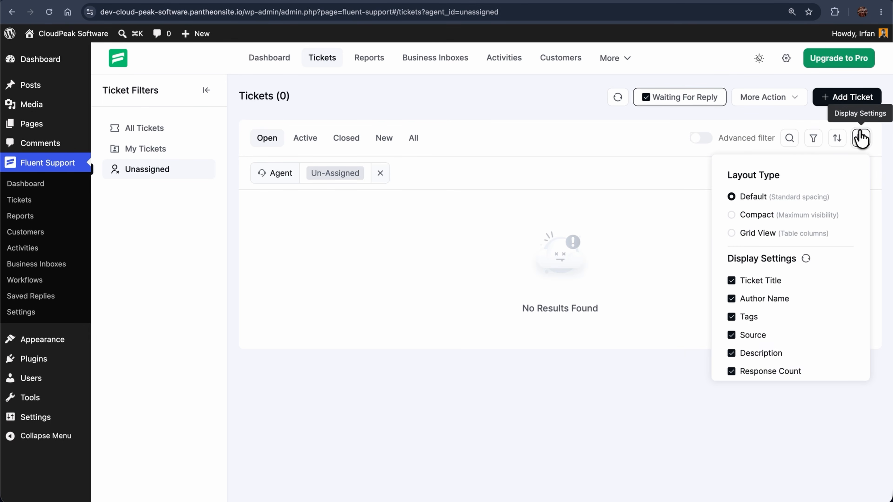
{"action": "left_click", "coordinate": [732, 215]}
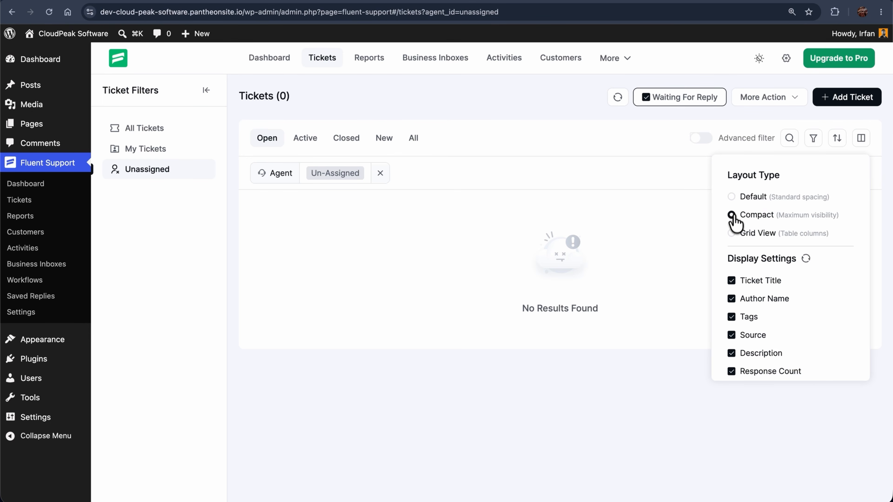
{"action": "left_click", "coordinate": [732, 233]}
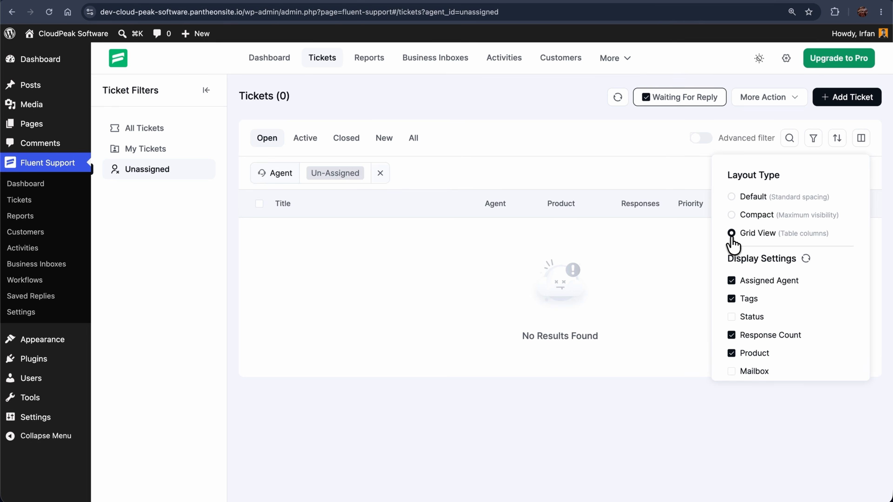
{"action": "left_click", "coordinate": [731, 198]}
{"action": "scroll", "coordinate": [749, 297], "scroll_direction": "down", "scroll_amount": 3}
{"action": "scroll", "coordinate": [750, 304], "scroll_direction": "up", "scroll_amount": 3}
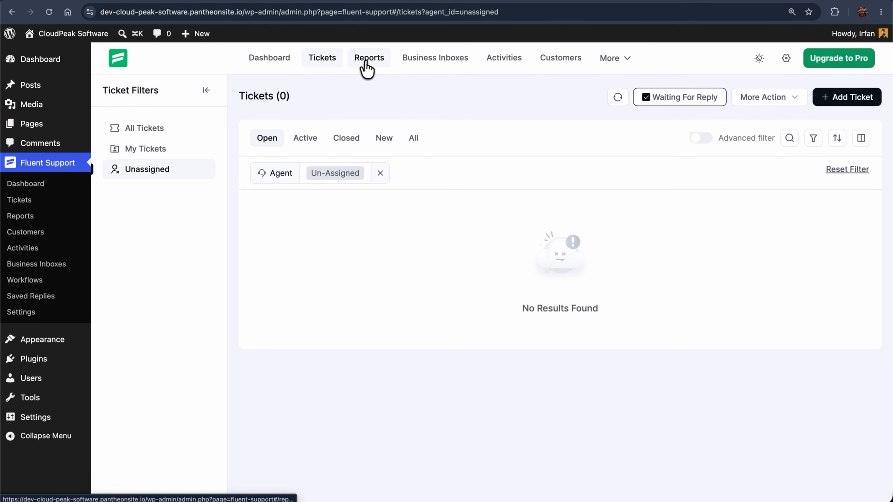
Open Reports and set the report date range to July 1.
{"action": "left_click", "coordinate": [368, 64]}
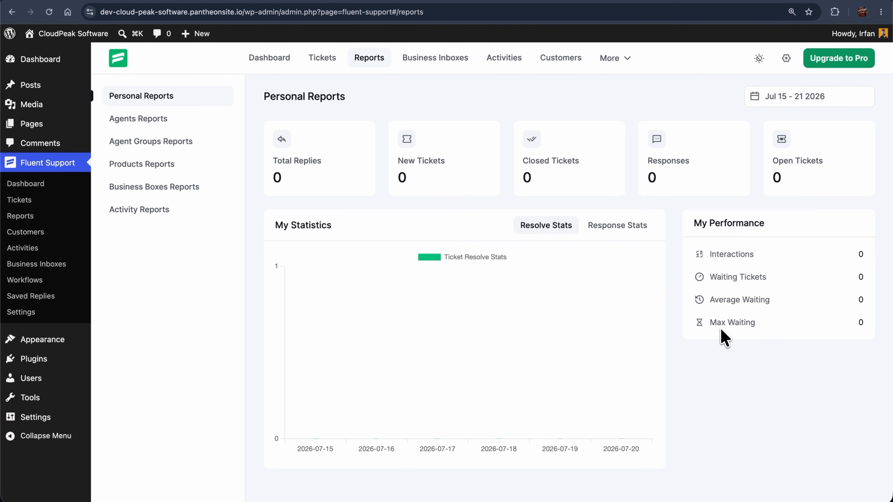
{"action": "left_click", "coordinate": [762, 97]}
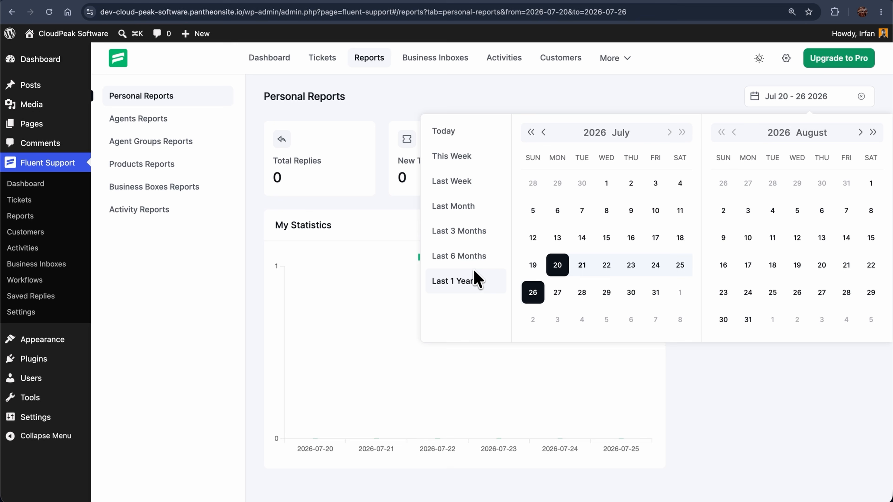
{"action": "left_click", "coordinate": [606, 183]}
{"action": "left_click", "coordinate": [607, 183]}
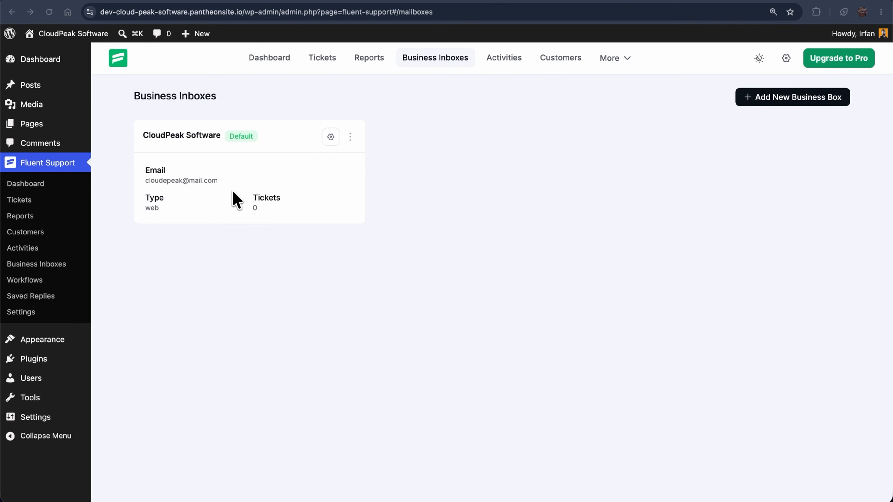
Create a business inbox named CloudPeak CRM with the support email address.
{"action": "left_click", "coordinate": [769, 102]}
{"action": "left_click", "coordinate": [255, 207]}
{"action": "type", "text": "CloudPeak CRM"}
{"action": "left_click", "coordinate": [220, 277]}
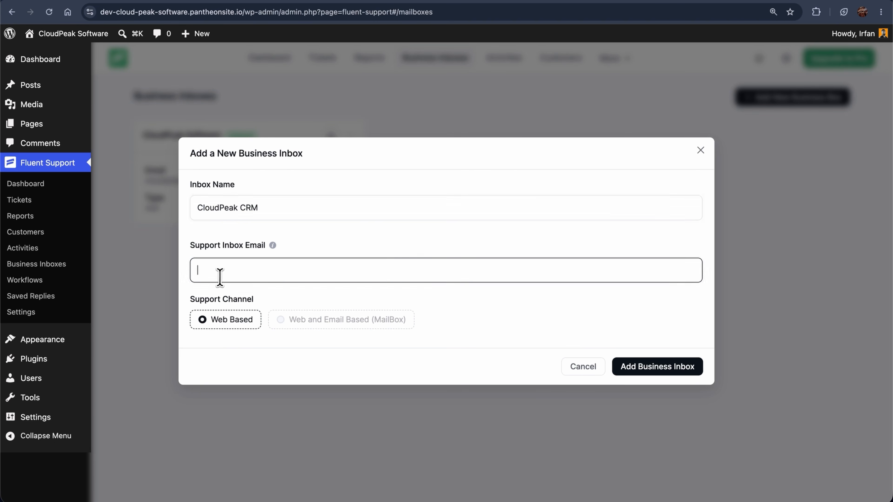
{"action": "left_click", "coordinate": [622, 366]}
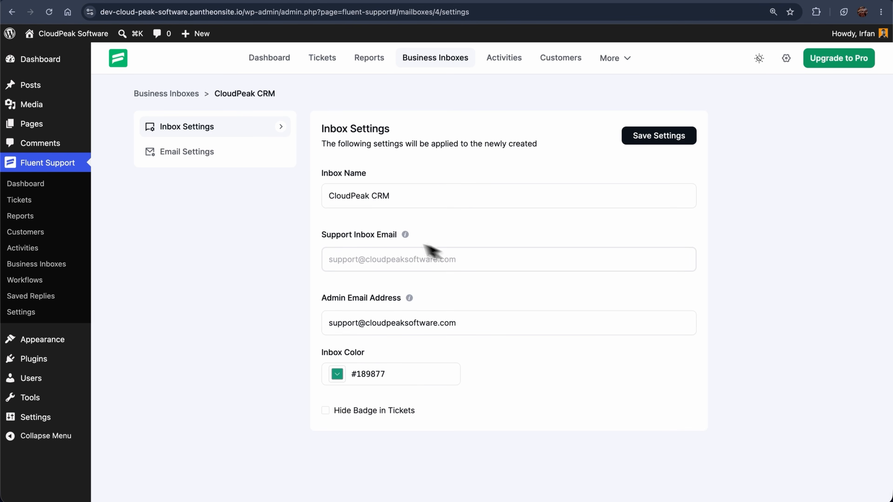
View the CloudPeak CRM inbox's Email Settings notification list.
{"action": "left_click", "coordinate": [184, 153]}
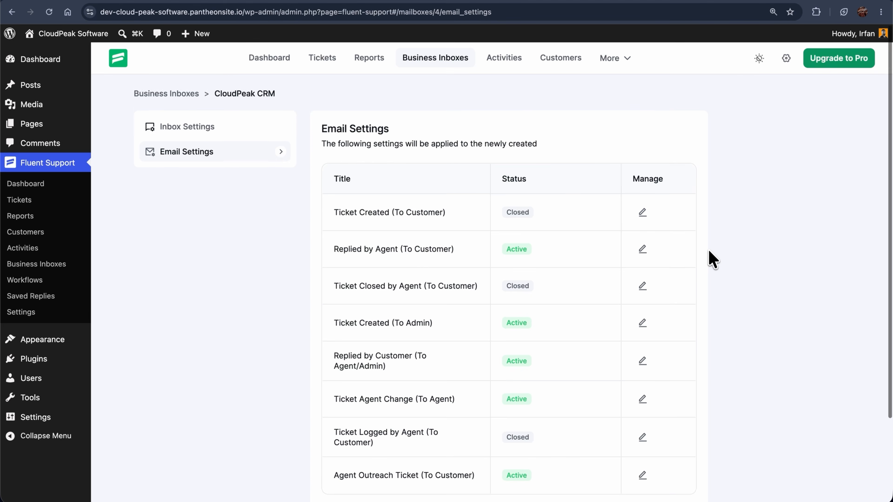
{"action": "scroll", "coordinate": [712, 259], "scroll_direction": "down", "scroll_amount": 3}
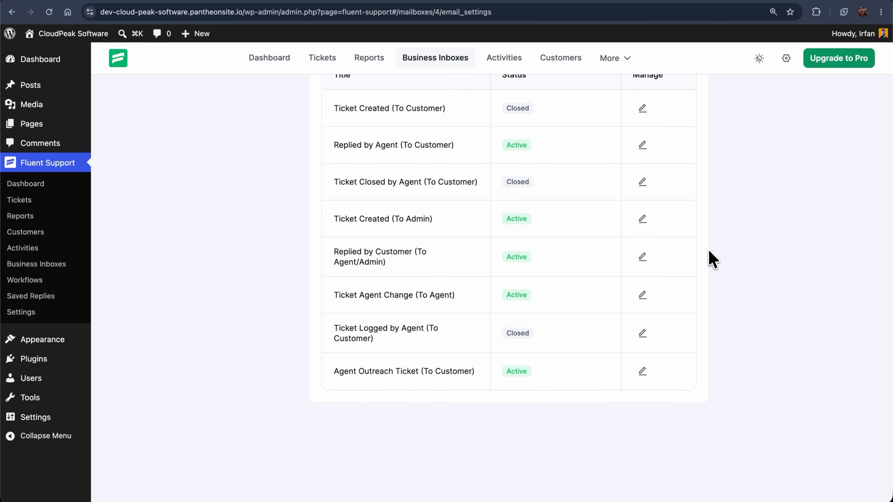
{"action": "scroll", "coordinate": [712, 259], "scroll_direction": "up", "scroll_amount": 3}
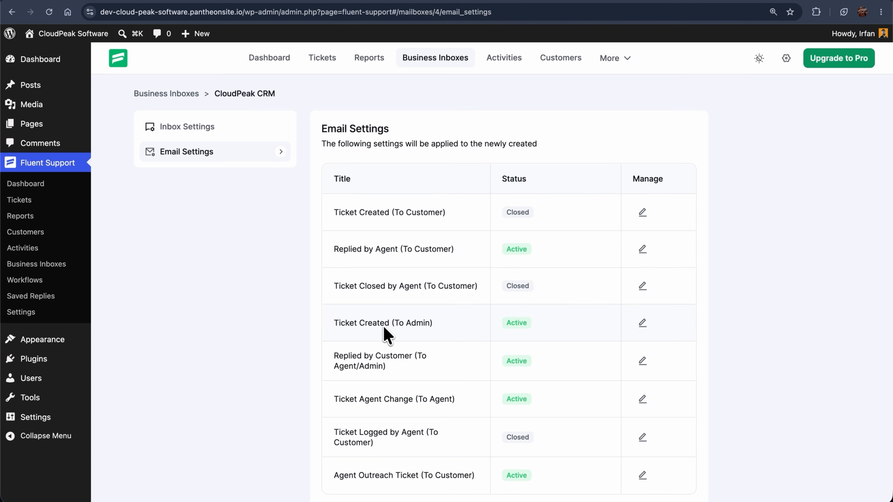
Tick Enable This Email Notification on Ticket Created (To Customer) and save the settings.
{"action": "left_click", "coordinate": [643, 213]}
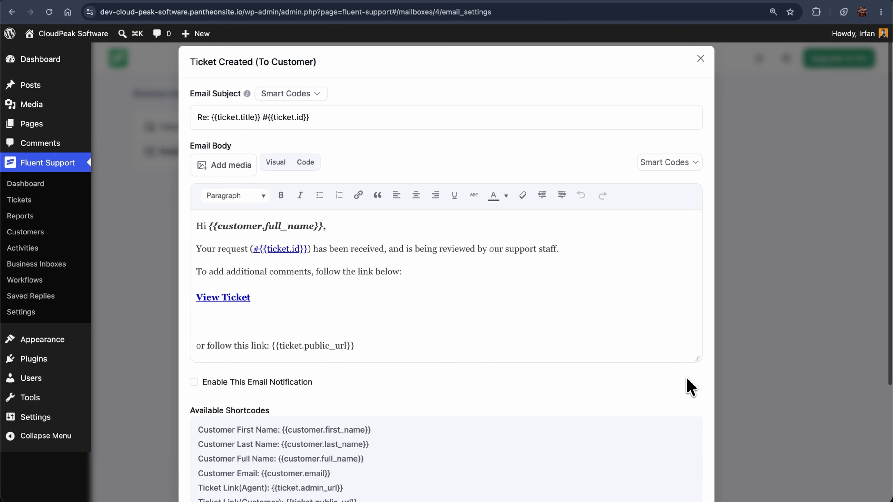
{"action": "scroll", "coordinate": [687, 385], "scroll_direction": "down", "scroll_amount": 3}
{"action": "scroll", "coordinate": [689, 387], "scroll_direction": "down", "scroll_amount": 2}
{"action": "scroll", "coordinate": [689, 386], "scroll_direction": "up", "scroll_amount": 5}
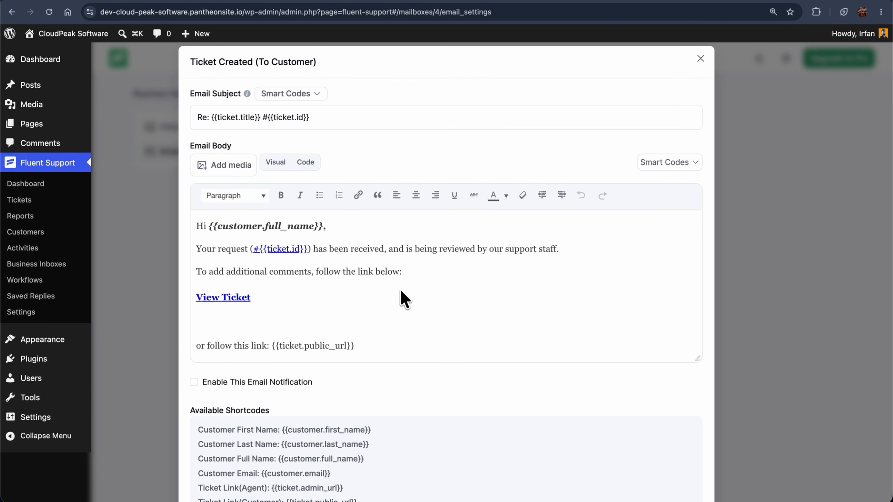
{"action": "scroll", "coordinate": [404, 299], "scroll_direction": "down", "scroll_amount": 3}
{"action": "scroll", "coordinate": [404, 299], "scroll_direction": "up", "scroll_amount": 3}
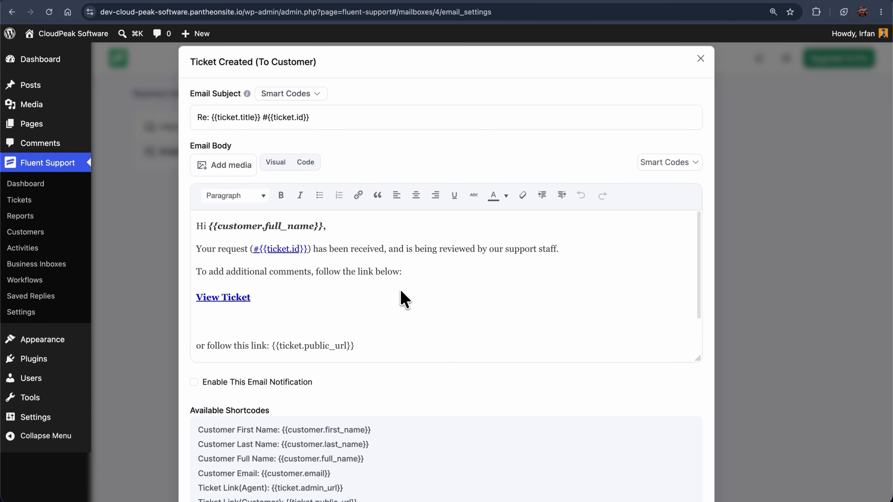
{"action": "scroll", "coordinate": [411, 422], "scroll_direction": "down", "scroll_amount": 3}
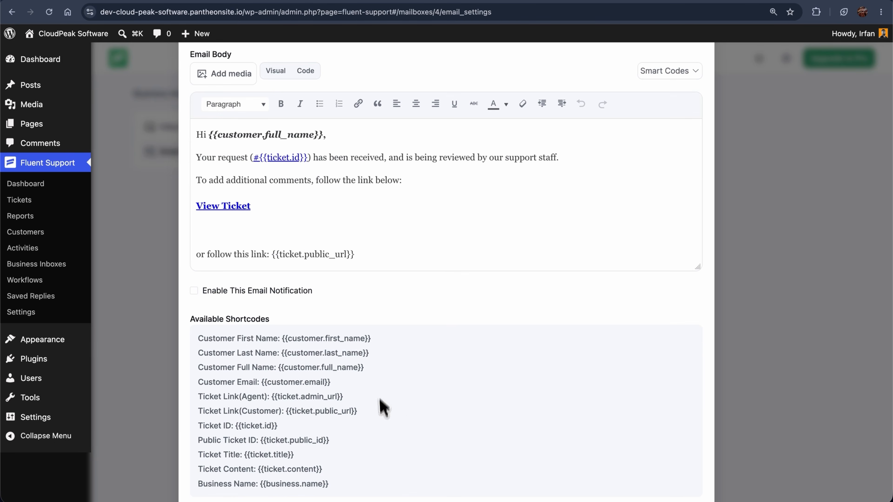
{"action": "left_click", "coordinate": [194, 291]}
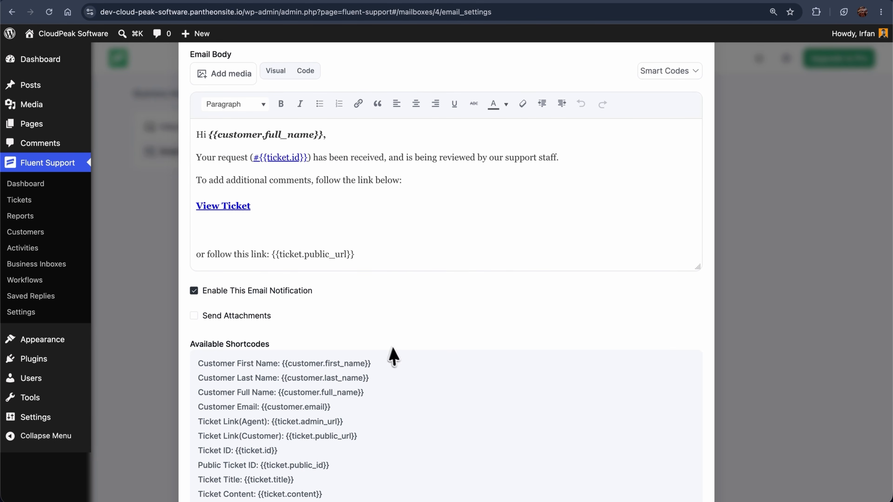
{"action": "scroll", "coordinate": [390, 357], "scroll_direction": "down", "scroll_amount": 3}
{"action": "left_click", "coordinate": [651, 459]}
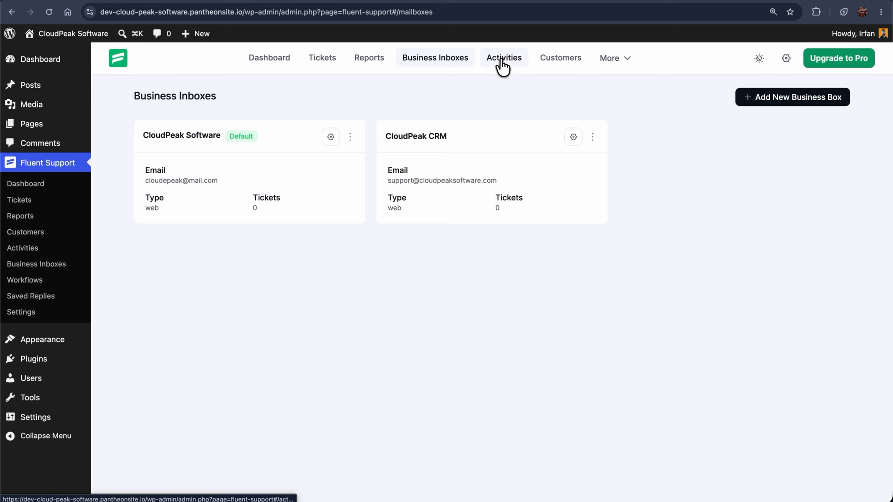
Look over the empty Activities page, its date picker and log settings, then open Customers.
{"action": "left_click", "coordinate": [499, 64]}
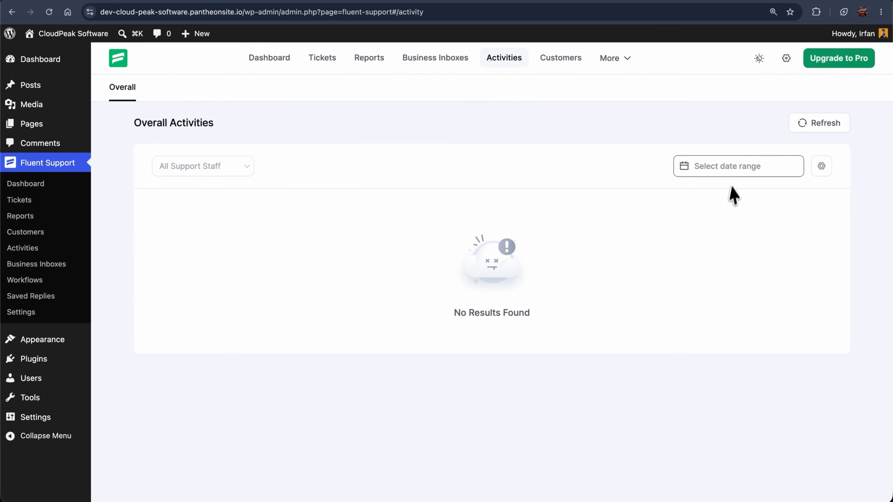
{"action": "left_click", "coordinate": [731, 171]}
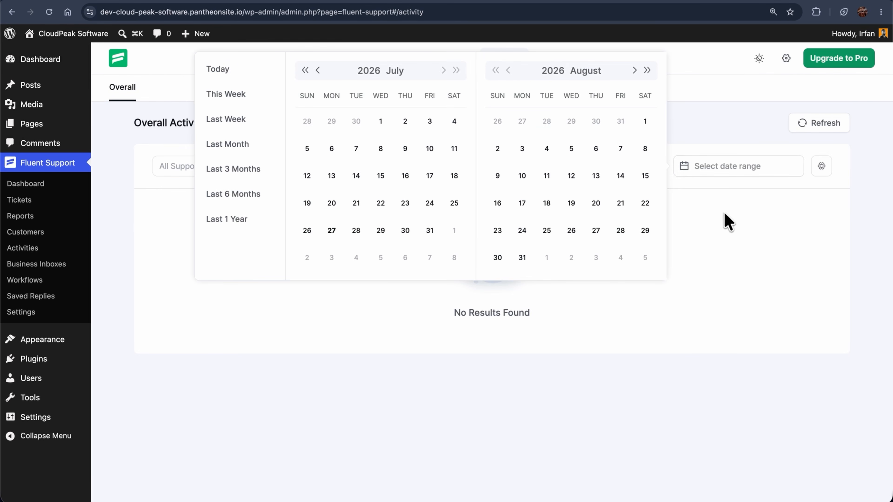
{"action": "left_click", "coordinate": [727, 221]}
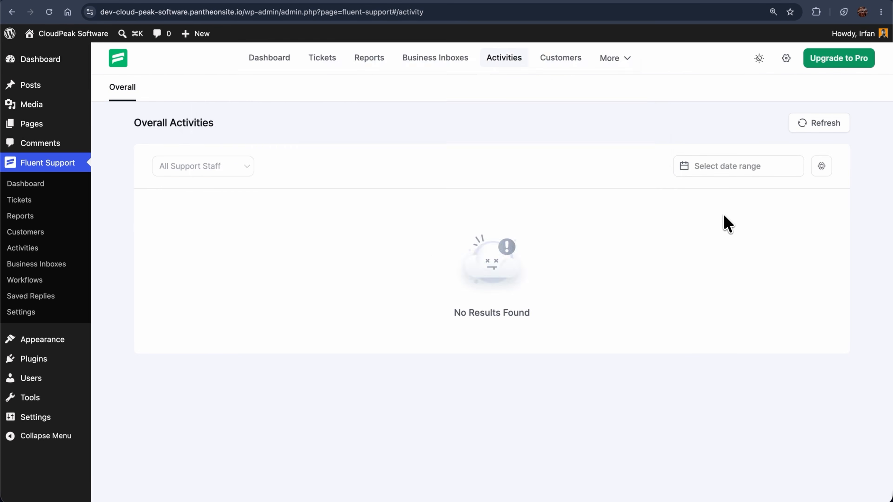
{"action": "left_click", "coordinate": [819, 167]}
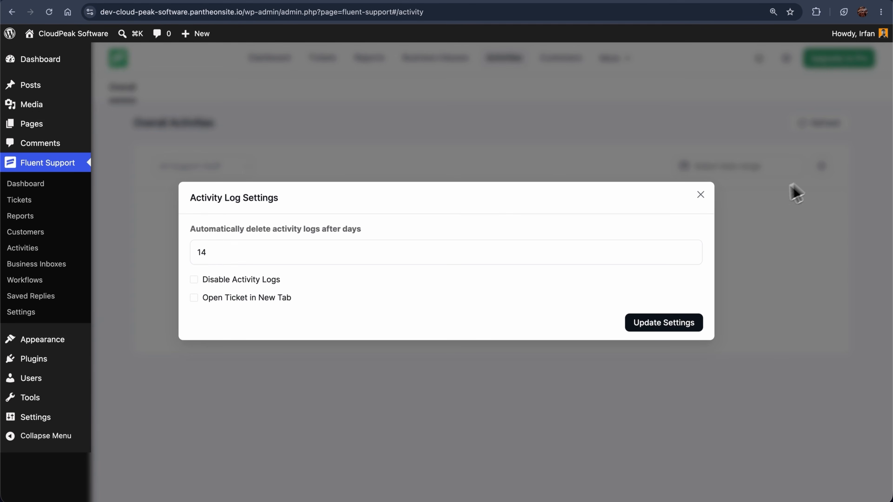
{"action": "left_click", "coordinate": [701, 195]}
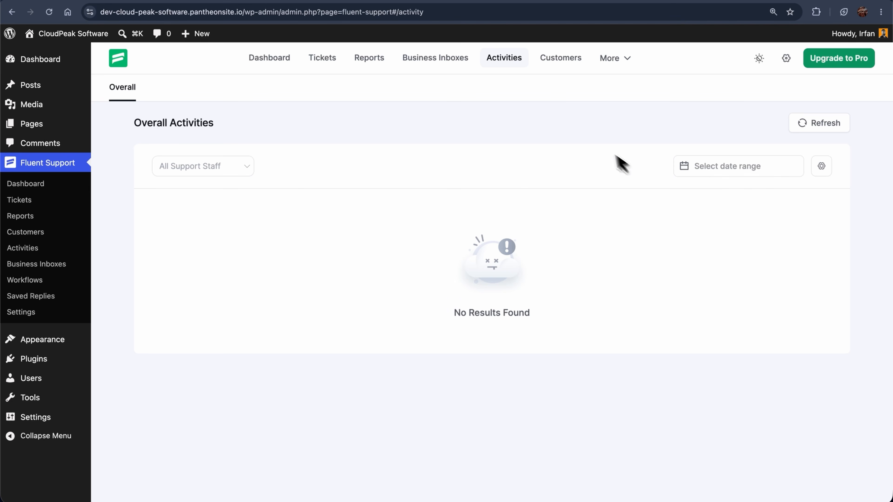
{"action": "left_click", "coordinate": [560, 63]}
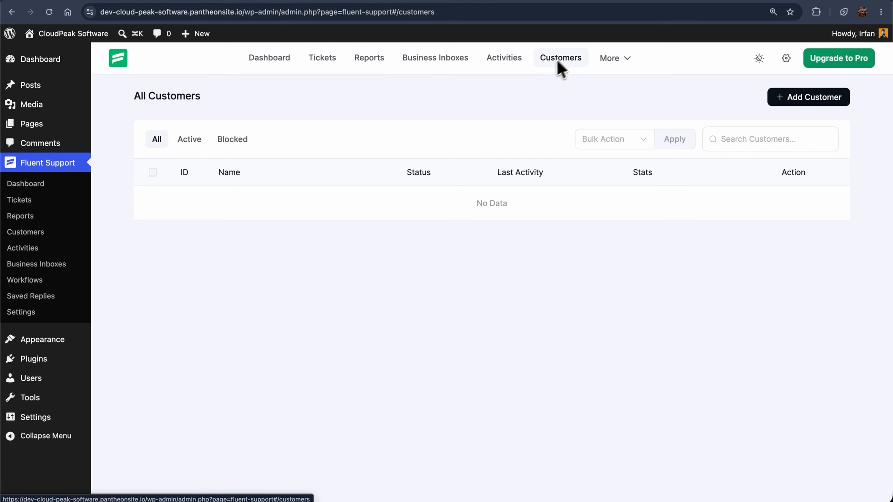
Check the Active and Blocked customer filters, then open Global Settings.
{"action": "left_click", "coordinate": [191, 140]}
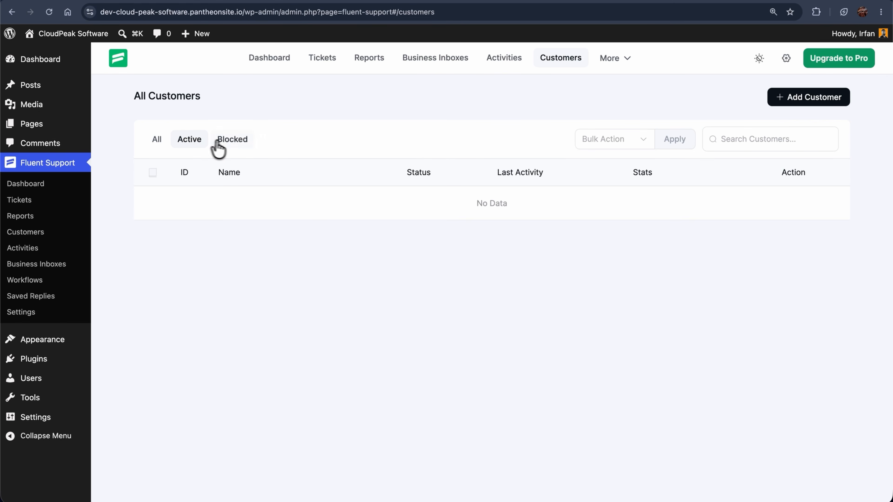
{"action": "left_click", "coordinate": [230, 148]}
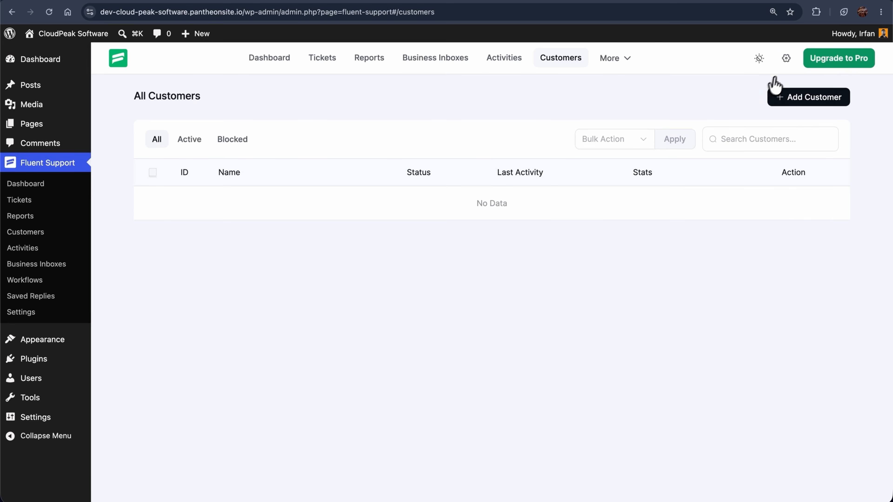
{"action": "left_click", "coordinate": [786, 58]}
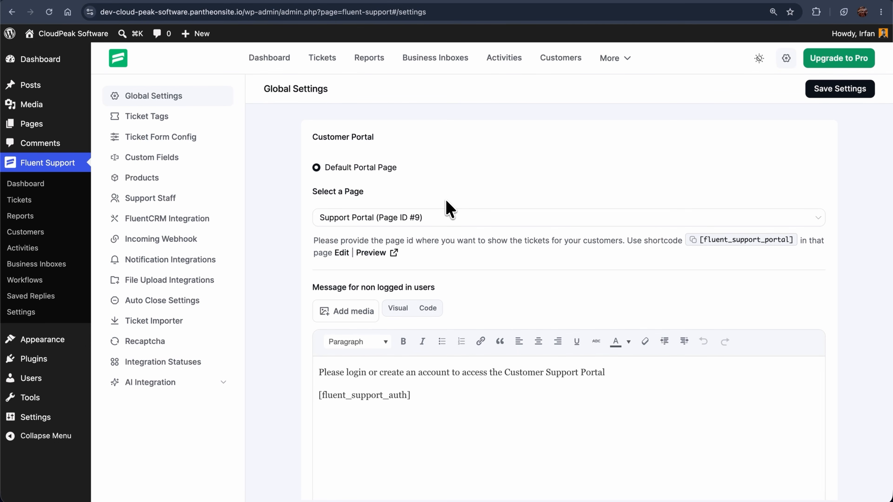
Choose Portal as the customer portal page.
{"action": "left_click", "coordinate": [426, 219]}
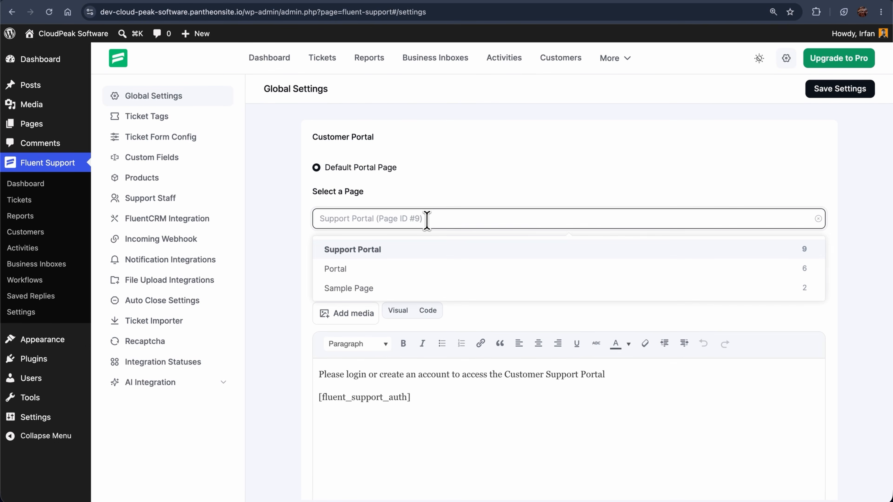
{"action": "left_click", "coordinate": [415, 271]}
{"action": "scroll", "coordinate": [415, 273], "scroll_direction": "down", "scroll_amount": 1}
{"action": "scroll", "coordinate": [415, 269], "scroll_direction": "down", "scroll_amount": 3}
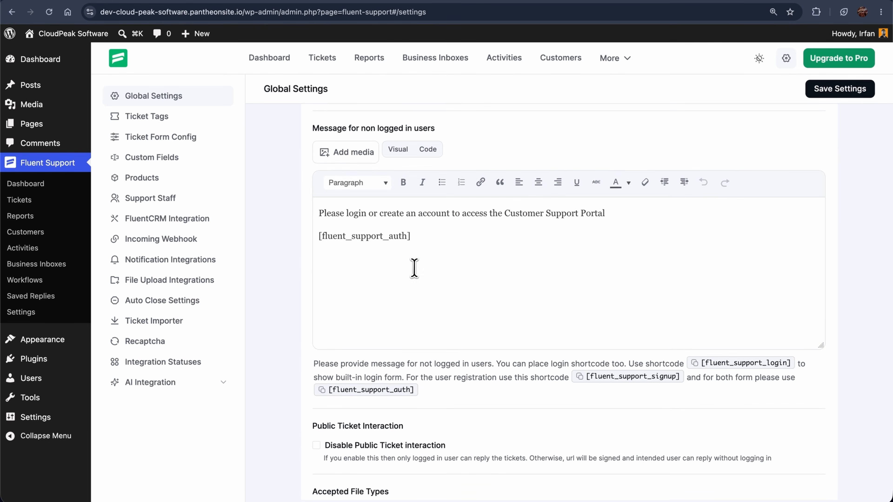
{"action": "left_click_drag", "start_coordinate": [319, 217], "coordinate": [610, 212]}
{"action": "left_click", "coordinate": [402, 304]}
{"action": "scroll", "coordinate": [401, 303], "scroll_direction": "down", "scroll_amount": 4}
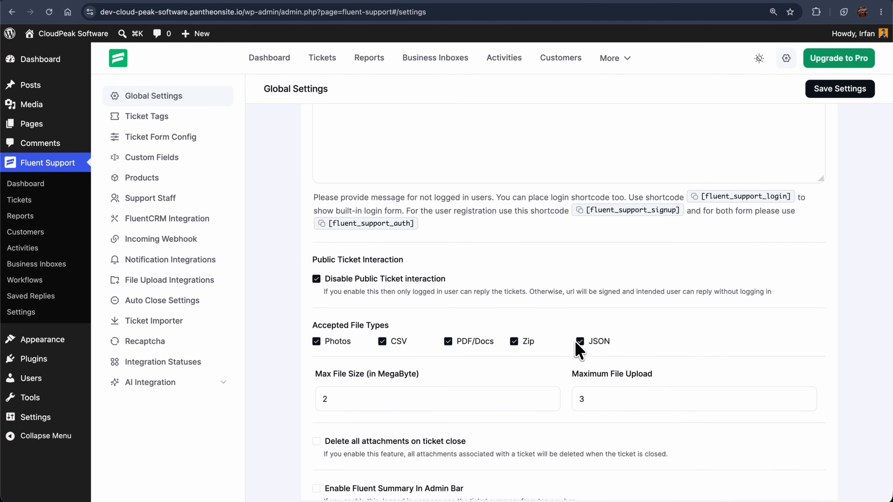
Set the maximum file size to 5 MB and maximum file uploads to 2.
{"action": "left_click", "coordinate": [548, 396]}
{"action": "left_click", "coordinate": [548, 396]}
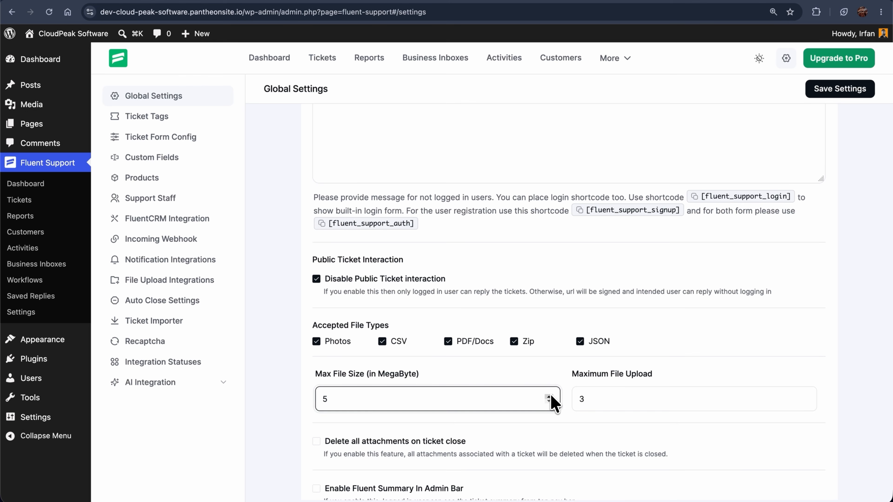
{"action": "left_click", "coordinate": [805, 402]}
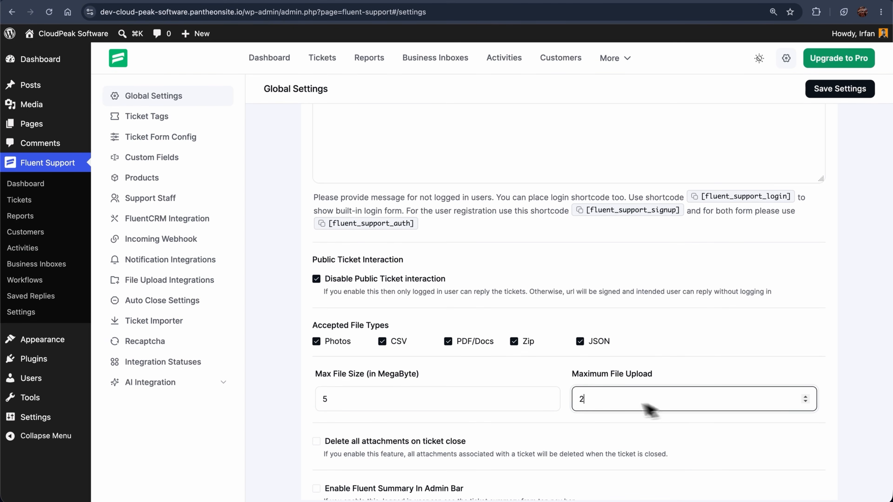
{"action": "scroll", "coordinate": [560, 429], "scroll_direction": "down", "scroll_amount": 5}
{"action": "scroll", "coordinate": [559, 433], "scroll_direction": "down", "scroll_amount": 1}
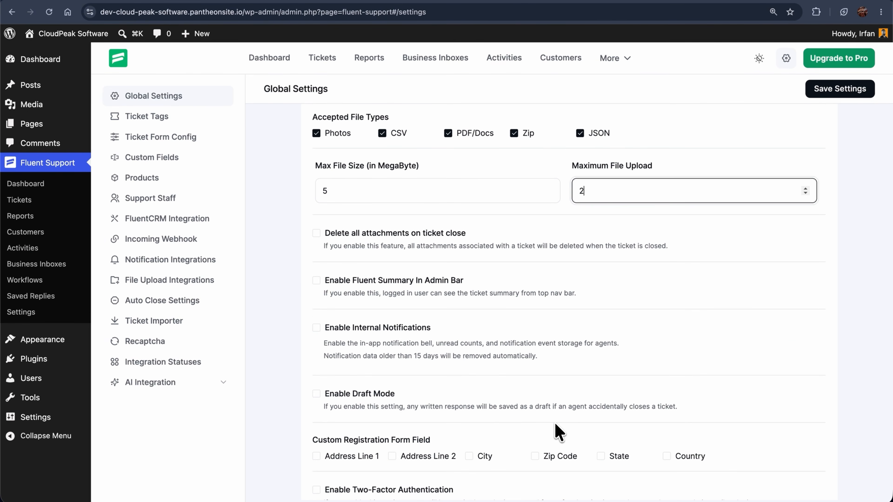
{"action": "scroll", "coordinate": [559, 432], "scroll_direction": "down", "scroll_amount": 4}
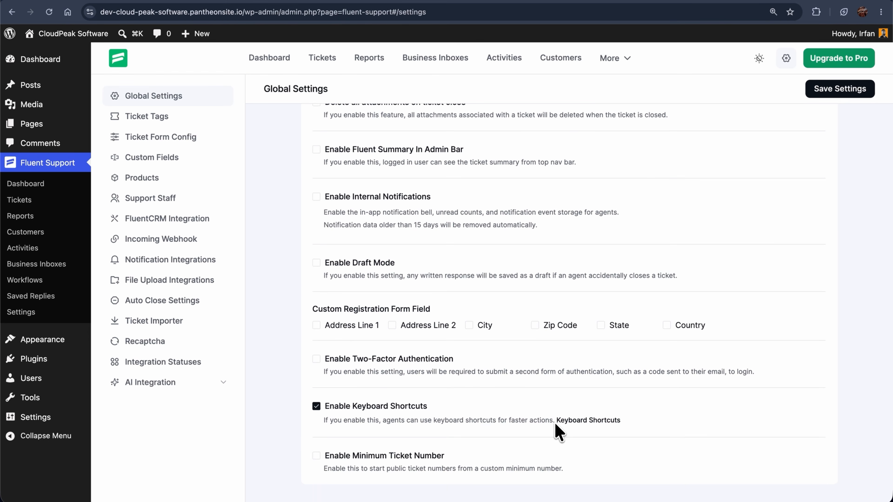
{"action": "scroll", "coordinate": [559, 433], "scroll_direction": "up", "scroll_amount": 5}
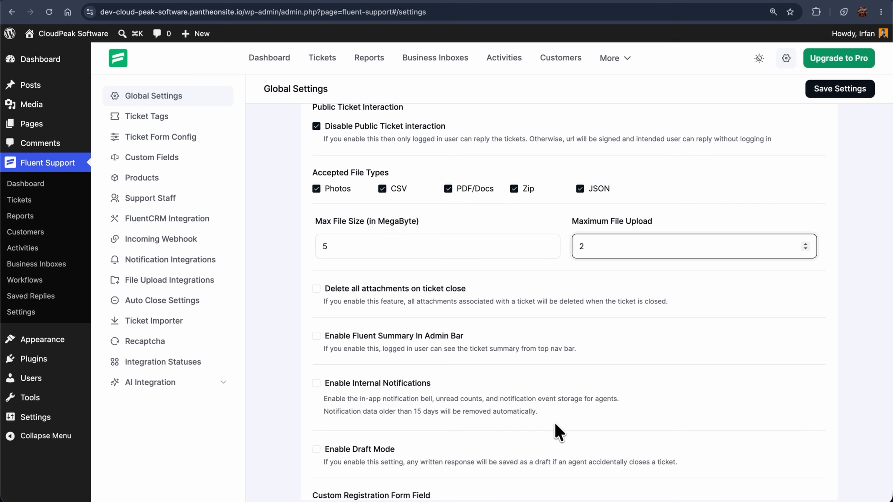
Enable attachment deletion on close, the admin-bar ticket summary and two-factor authentication, then save.
{"action": "left_click", "coordinate": [316, 289]}
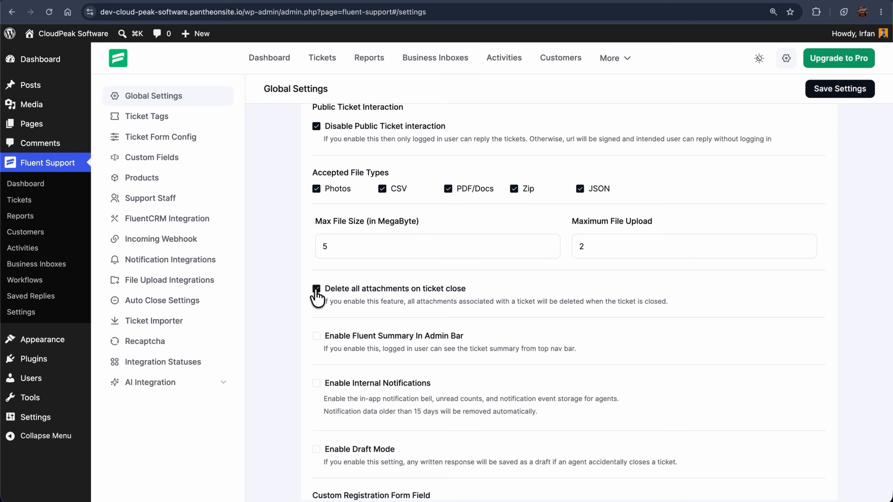
{"action": "left_click", "coordinate": [316, 337]}
{"action": "scroll", "coordinate": [318, 341], "scroll_direction": "down", "scroll_amount": 5}
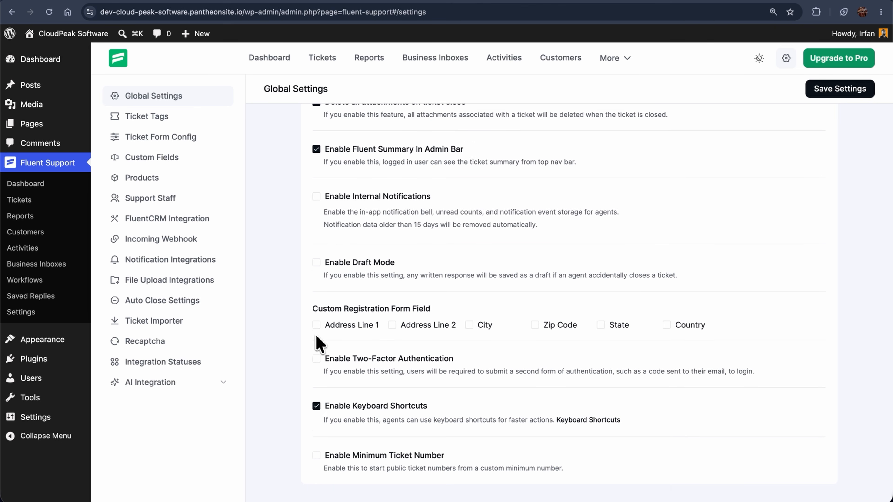
{"action": "left_click", "coordinate": [316, 359]}
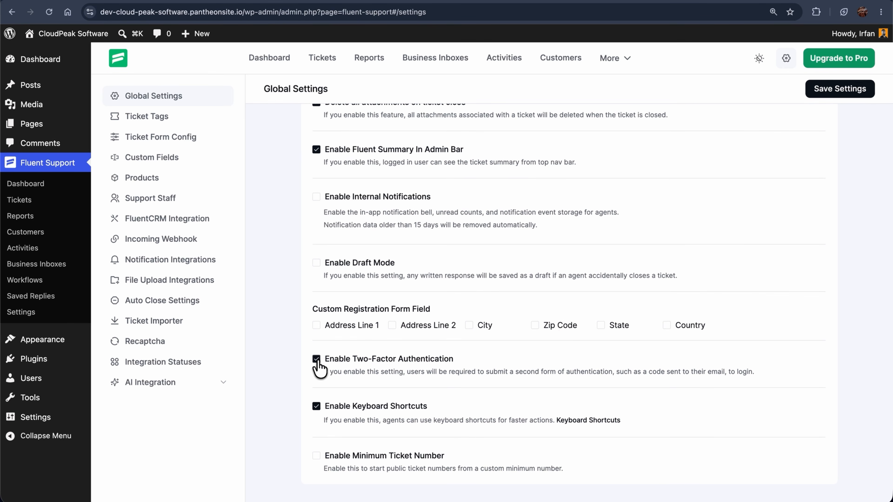
{"action": "left_click", "coordinate": [820, 92]}
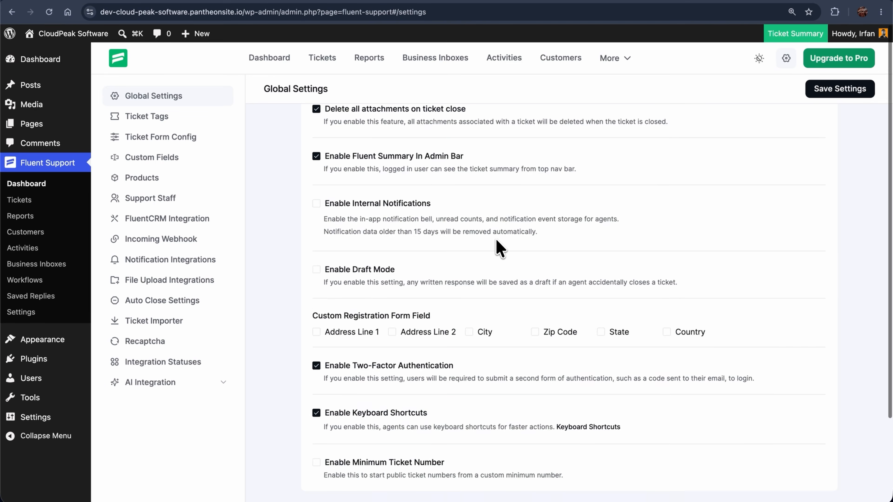
Add a 'CloudPeak CRM' product with a pasted description under Products, then begin another product.
{"action": "scroll", "coordinate": [498, 250], "scroll_direction": "up", "scroll_amount": 10}
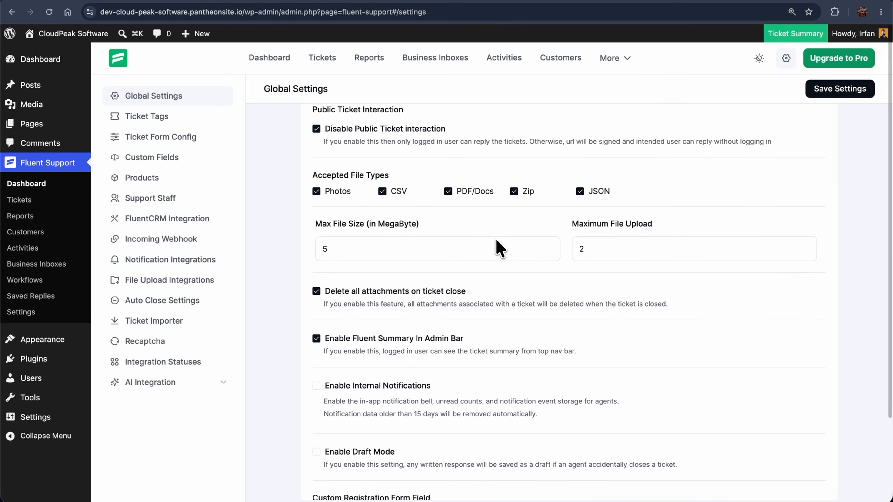
{"action": "scroll", "coordinate": [499, 250], "scroll_direction": "up", "scroll_amount": 6}
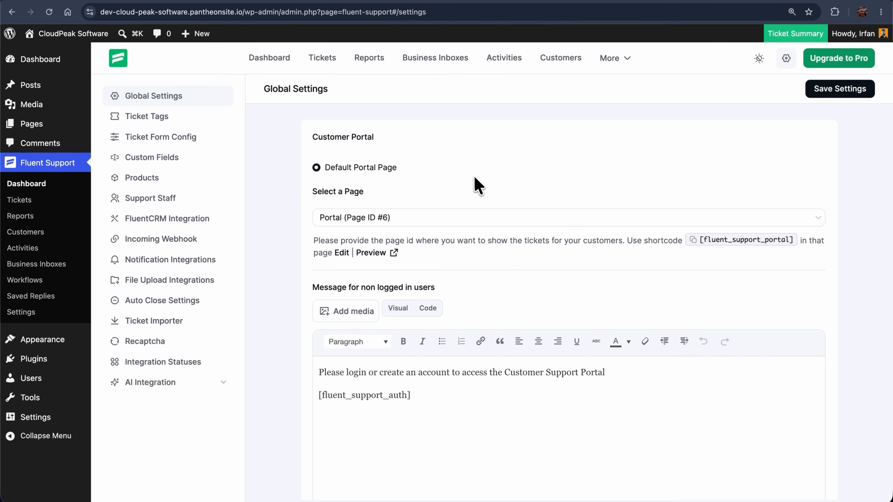
{"action": "left_click", "coordinate": [152, 180]}
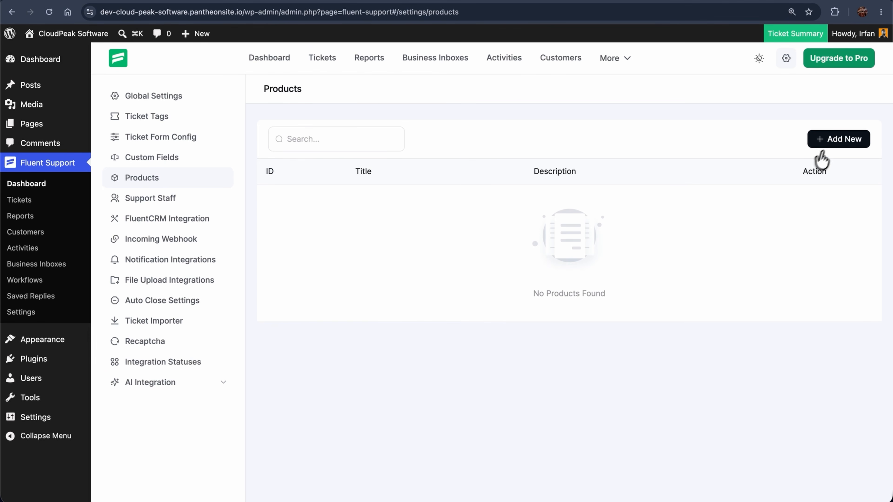
{"action": "left_click", "coordinate": [834, 150]}
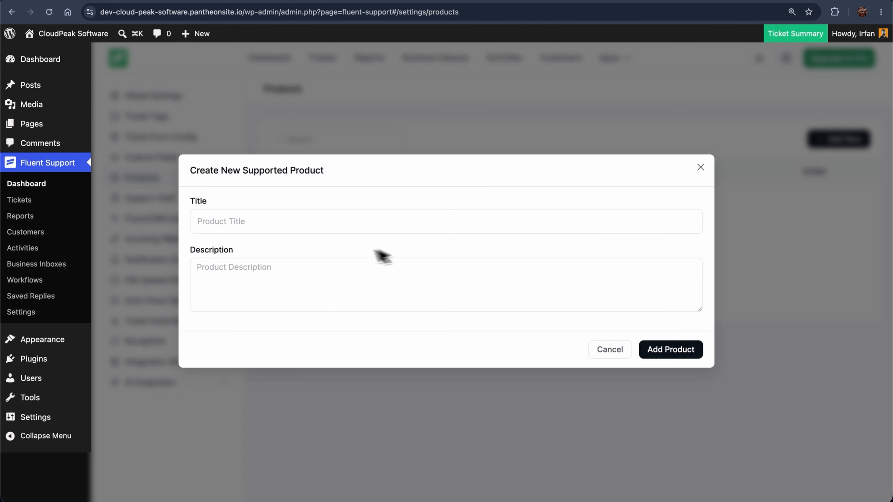
{"action": "left_click", "coordinate": [224, 222]}
{"action": "type", "text": "CloudPeak CRM"}
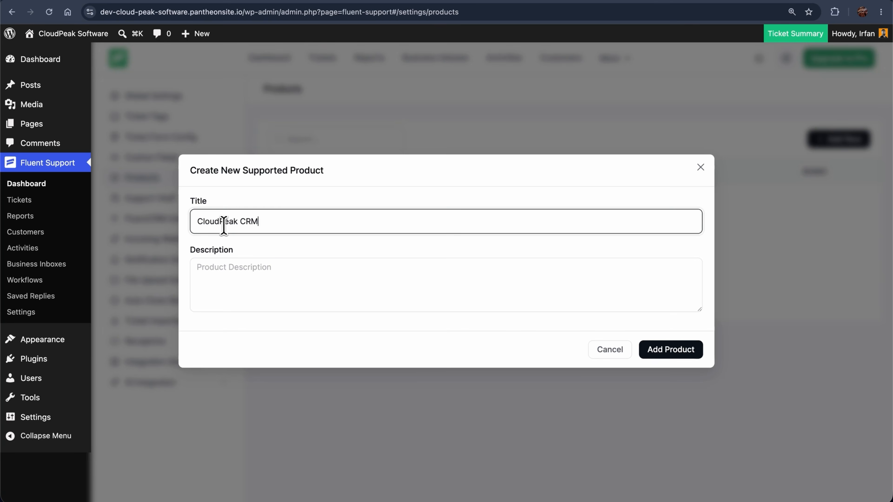
{"action": "left_click", "coordinate": [225, 273]}
{"action": "type", "text": "A customer relationship management tool that helps businesses organize leads, track customer interactions, manage sales pipelines, and keep client communication in one place."}
{"action": "left_click", "coordinate": [643, 350]}
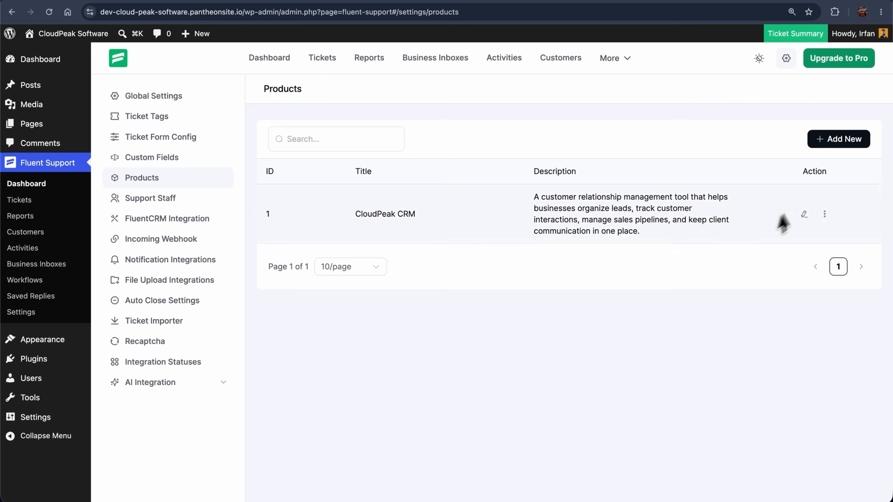
{"action": "left_click", "coordinate": [840, 146]}
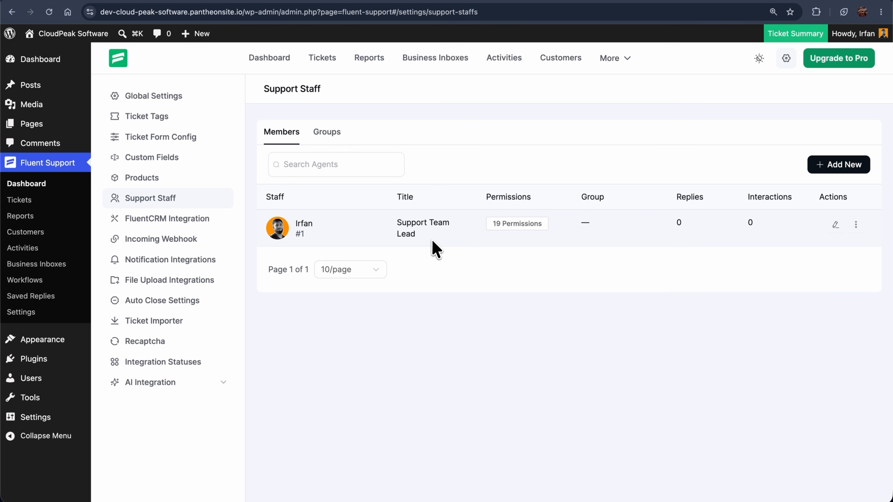
Begin adding a new member on the Support Staff page.
{"action": "left_click", "coordinate": [833, 173]}
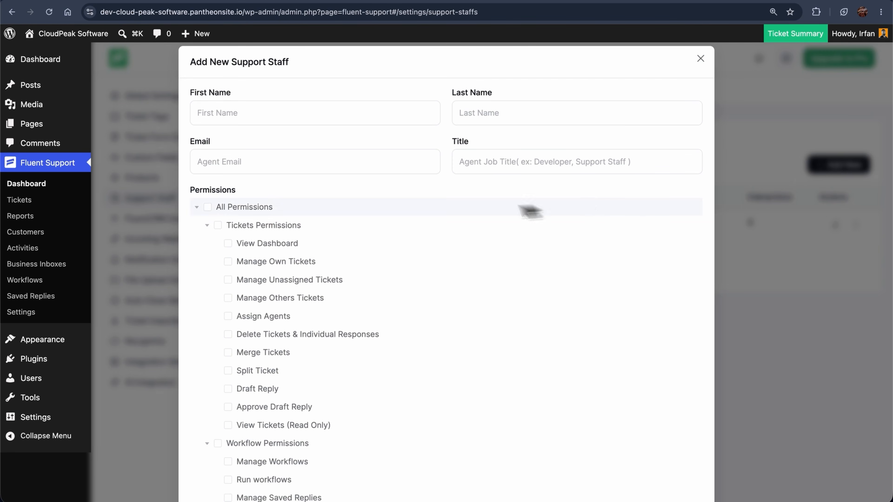
Enter the new agent's e-mail, first and last name, and title Customer Support Specialist.
{"action": "left_click", "coordinate": [238, 157]}
{"action": "key", "text": "super+v"}
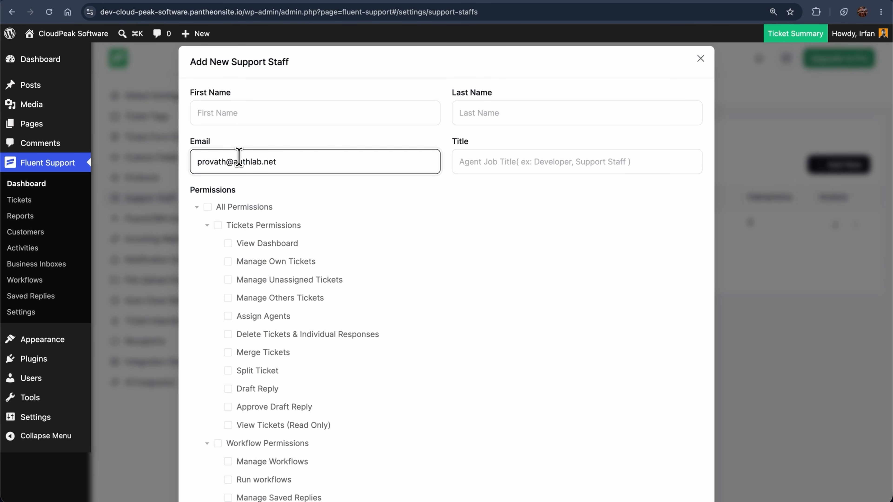
{"action": "left_click", "coordinate": [241, 114]}
{"action": "left_click", "coordinate": [466, 118]}
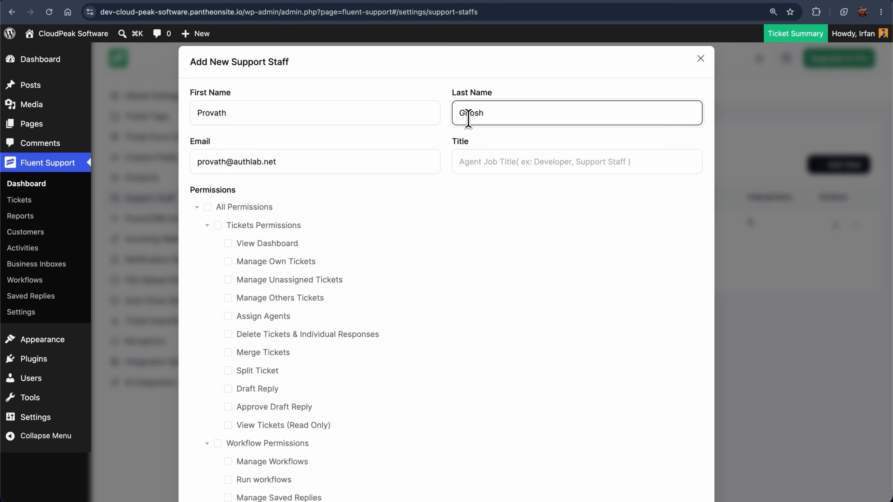
{"action": "left_click", "coordinate": [478, 164]}
{"action": "type", "text": "Customer Support Specialist"}
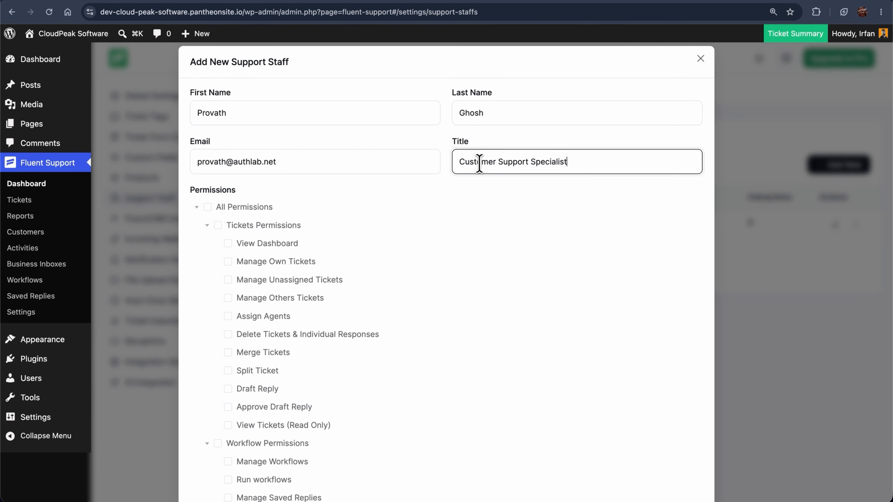
Grant the agent all Ticket and Settings permissions.
{"action": "scroll", "coordinate": [445, 296], "scroll_direction": "down", "scroll_amount": 6}
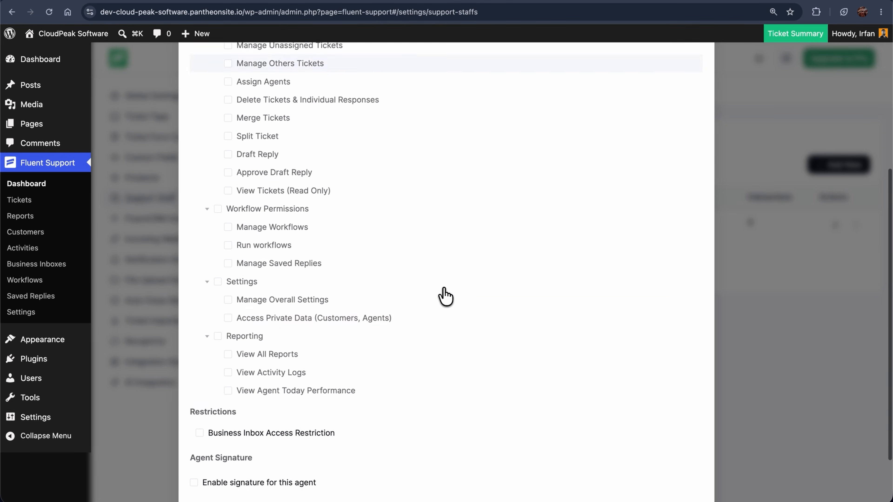
{"action": "scroll", "coordinate": [445, 297], "scroll_direction": "down", "scroll_amount": 2}
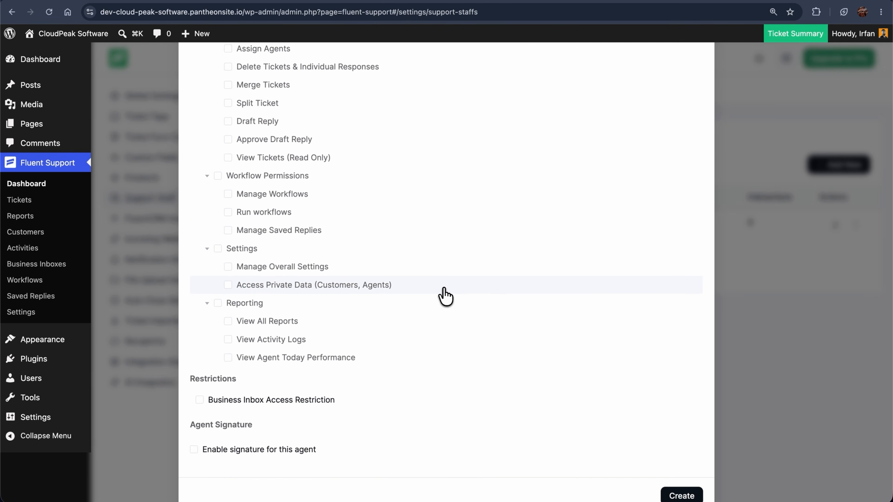
{"action": "scroll", "coordinate": [445, 297], "scroll_direction": "up", "scroll_amount": 7}
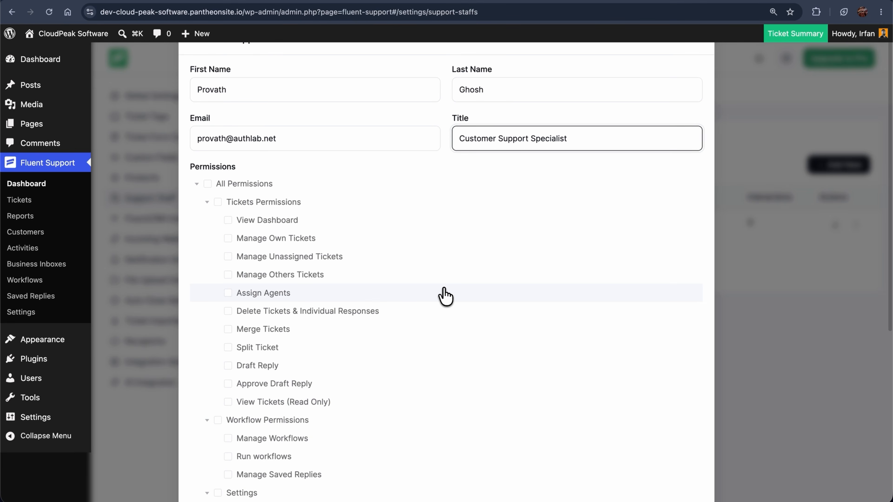
{"action": "left_click", "coordinate": [217, 203]}
{"action": "scroll", "coordinate": [218, 210], "scroll_direction": "down", "scroll_amount": 4}
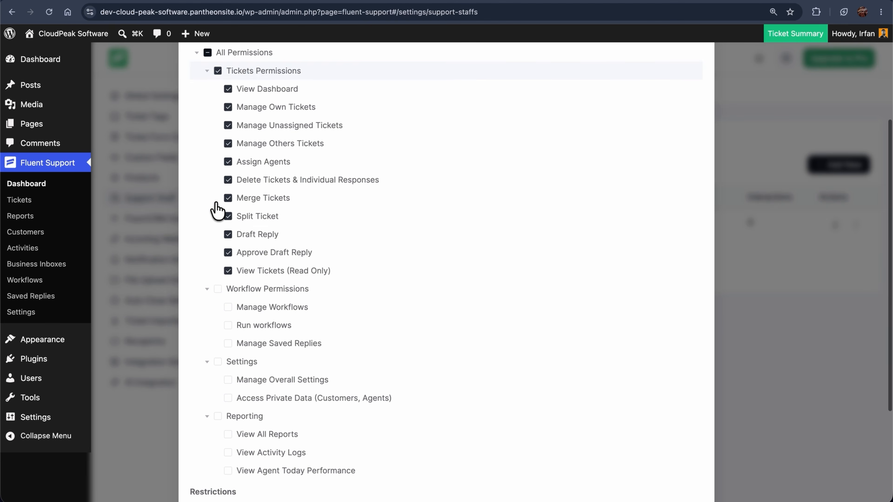
{"action": "left_click", "coordinate": [218, 357]}
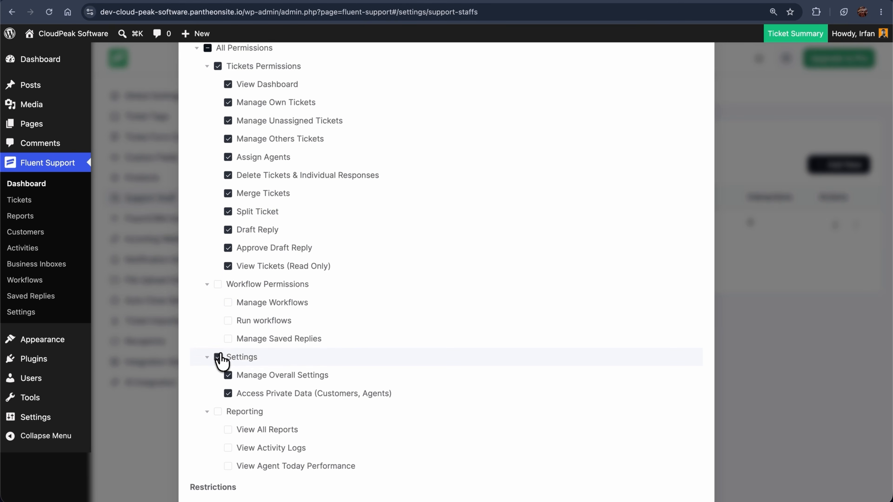
{"action": "scroll", "coordinate": [220, 356], "scroll_direction": "down", "scroll_amount": 4}
Restrict the agent to the CloudPeak Software and CloudPeak CRM inboxes and create the agent.
{"action": "left_click", "coordinate": [199, 363]}
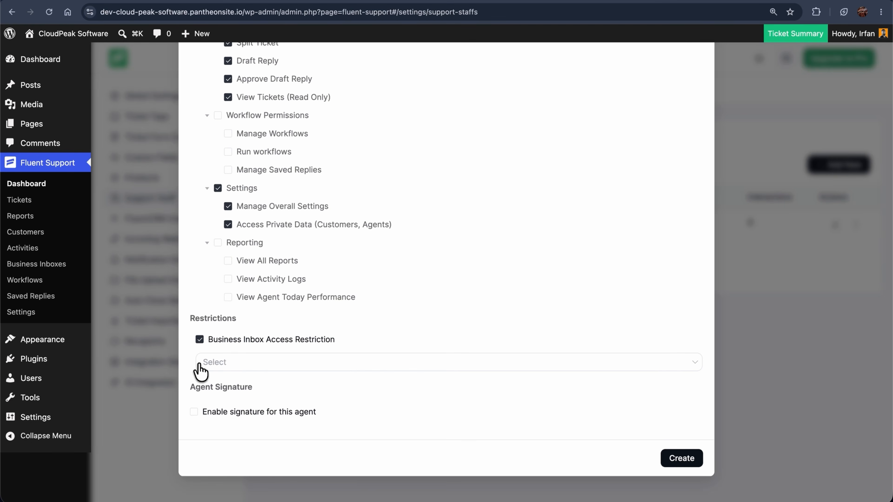
{"action": "left_click", "coordinate": [254, 362]}
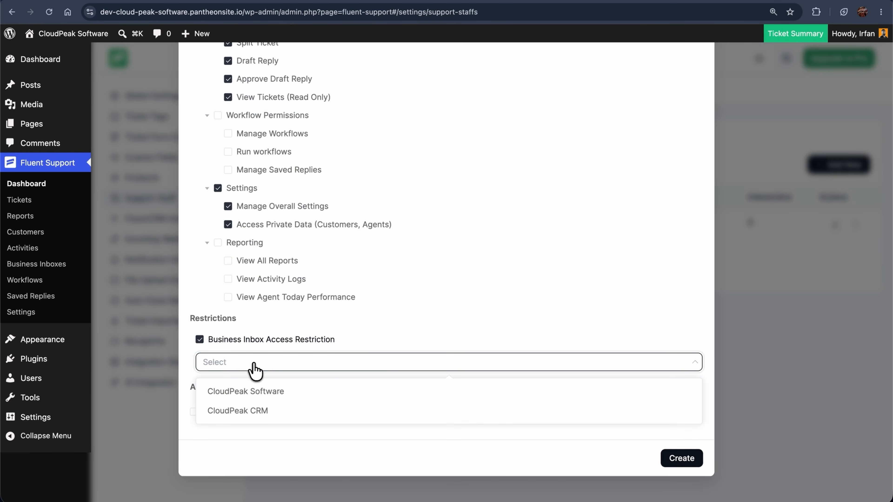
{"action": "left_click", "coordinate": [256, 401]}
{"action": "left_click", "coordinate": [255, 411]}
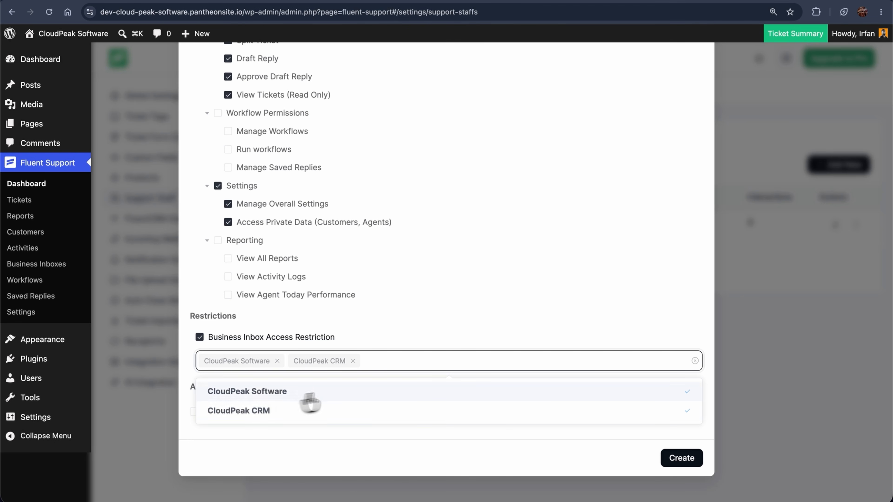
{"action": "left_click", "coordinate": [673, 462]}
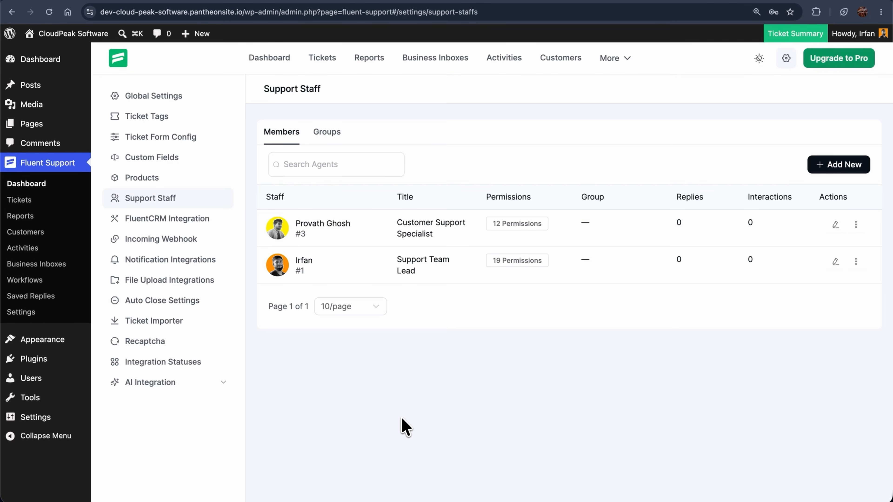
{"action": "left_click", "coordinate": [162, 330]}
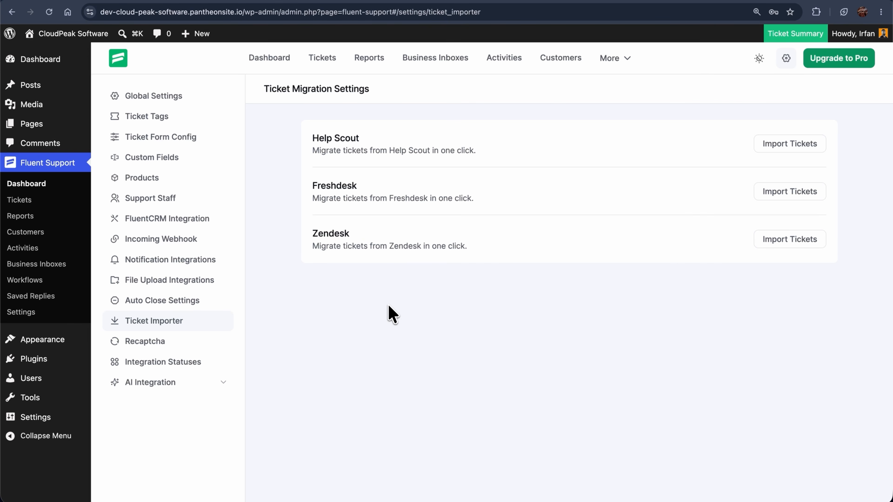
Turn on the Enable reCAPTCHA toggle in the Recaptcha settings.
{"action": "left_click", "coordinate": [145, 343]}
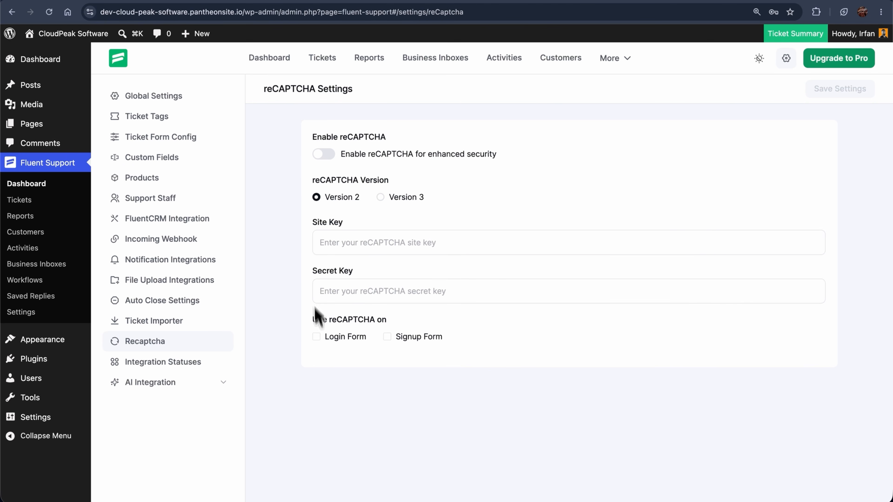
{"action": "left_click", "coordinate": [323, 155]}
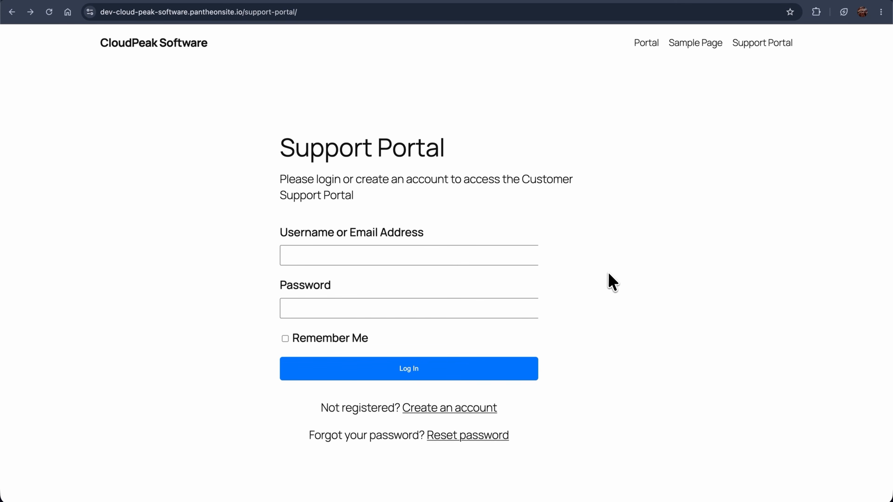
Sign into the Support Portal as the customer with the browser's saved credentials.
{"action": "left_click", "coordinate": [471, 408]}
{"action": "scroll", "coordinate": [469, 411], "scroll_direction": "down", "scroll_amount": 2}
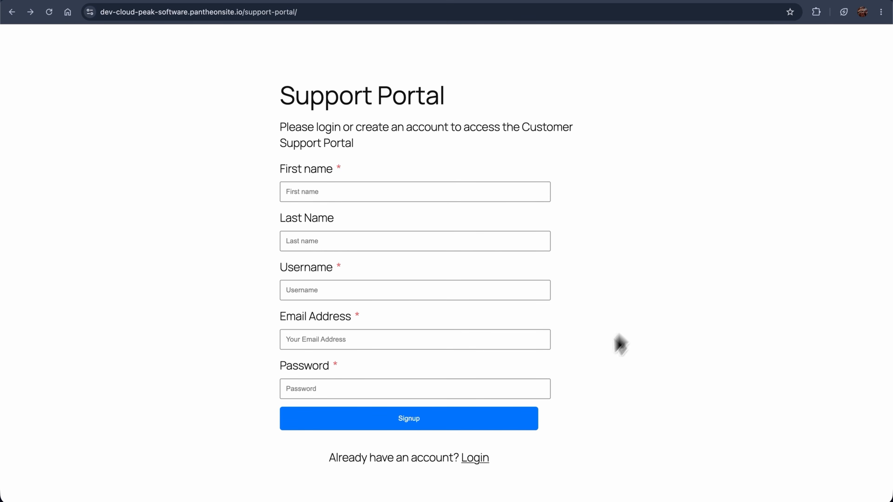
{"action": "left_click", "coordinate": [475, 458]}
{"action": "left_click", "coordinate": [330, 256]}
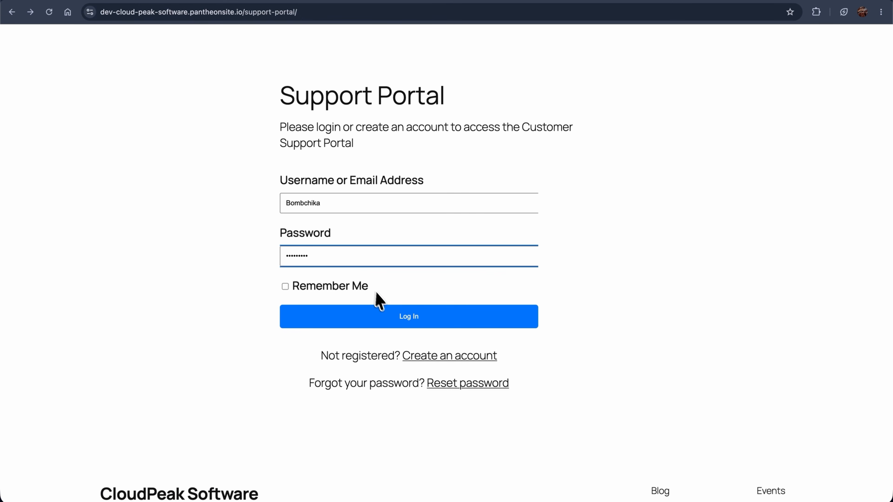
{"action": "left_click", "coordinate": [394, 314]}
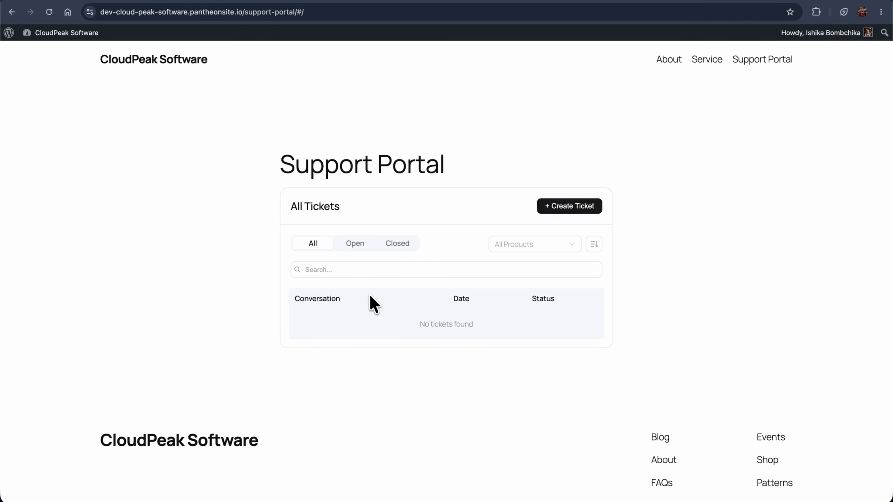
Browse the Open and Closed tabs, product filter and sort menu, then start a new ticket.
{"action": "left_click", "coordinate": [353, 249]}
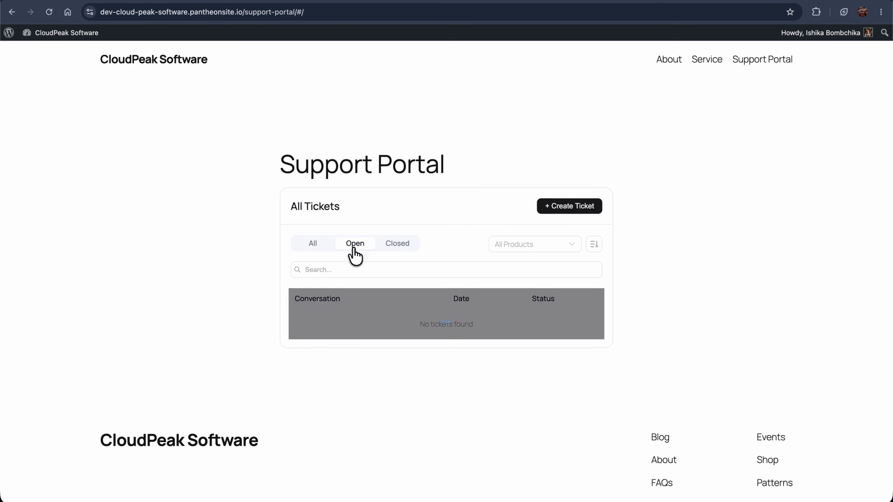
{"action": "left_click", "coordinate": [397, 247]}
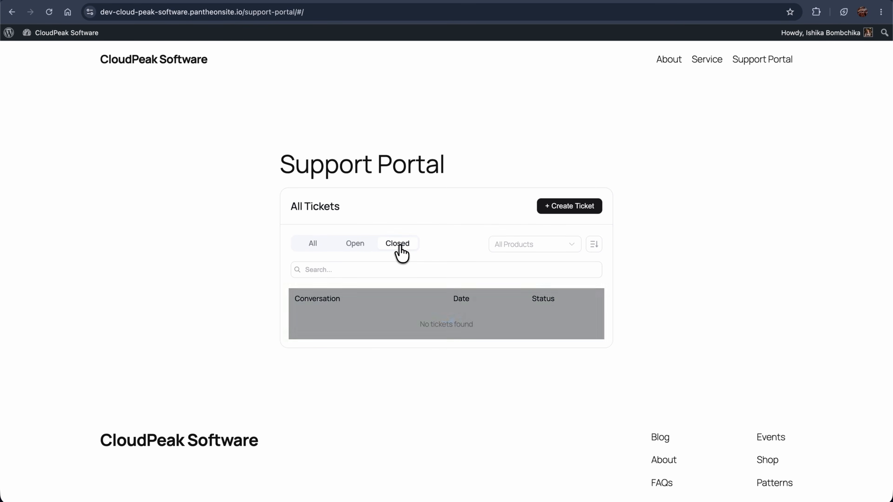
{"action": "left_click", "coordinate": [556, 246]}
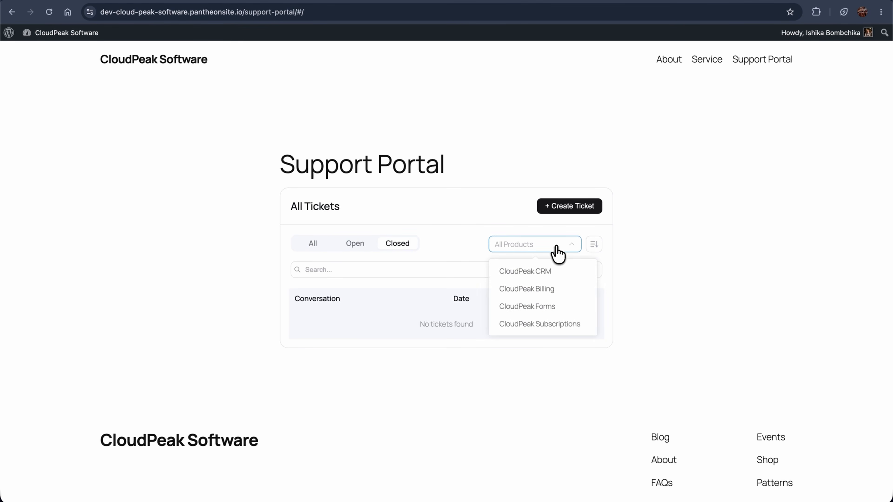
{"action": "left_click", "coordinate": [550, 365]}
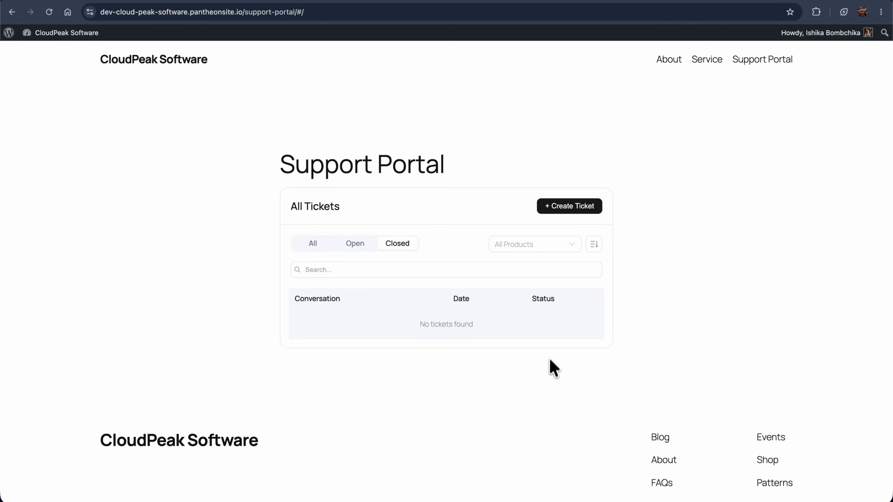
{"action": "left_click", "coordinate": [593, 246]}
{"action": "left_click", "coordinate": [594, 248]}
{"action": "left_click", "coordinate": [572, 210]}
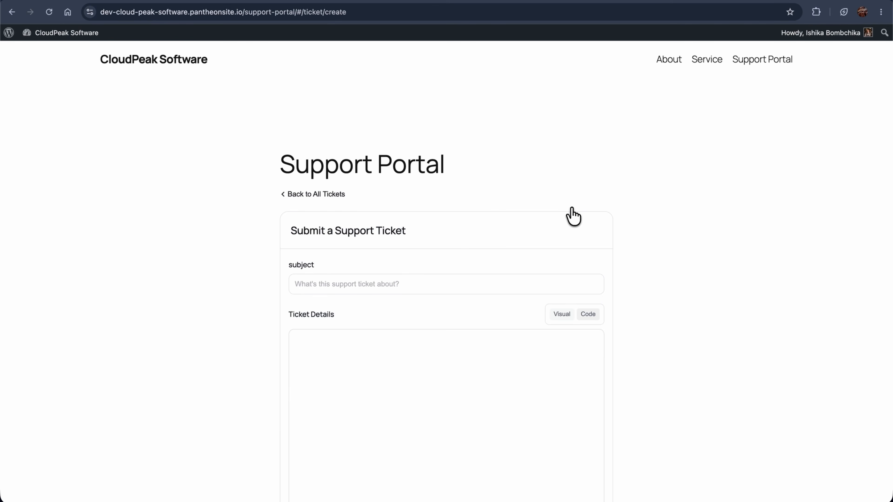
Enter the subject 'Unable to update customer contact details in CloudPeak CRM' and the ticket details.
{"action": "scroll", "coordinate": [572, 210], "scroll_direction": "down", "scroll_amount": 3}
{"action": "scroll", "coordinate": [572, 215], "scroll_direction": "down", "scroll_amount": 3}
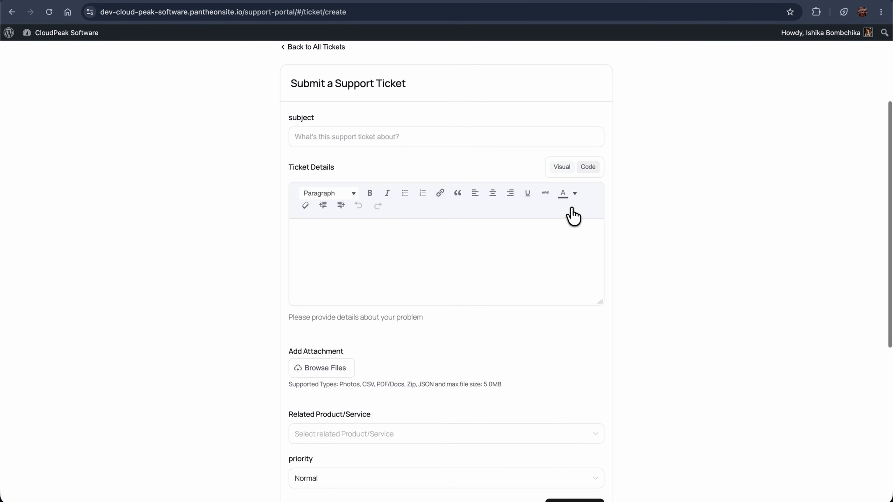
{"action": "scroll", "coordinate": [572, 215], "scroll_direction": "up", "scroll_amount": 2}
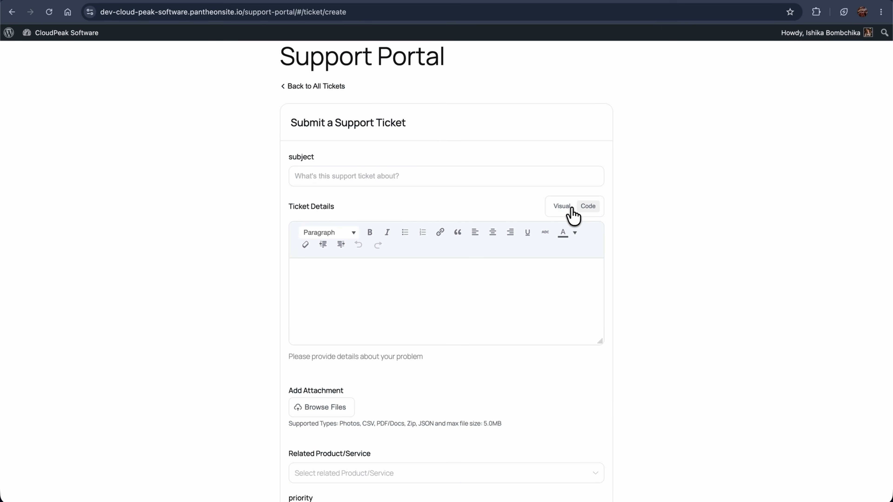
{"action": "left_click", "coordinate": [331, 179]}
{"action": "type", "text": "Unable to update customer contact details in CloudPeak CRM"}
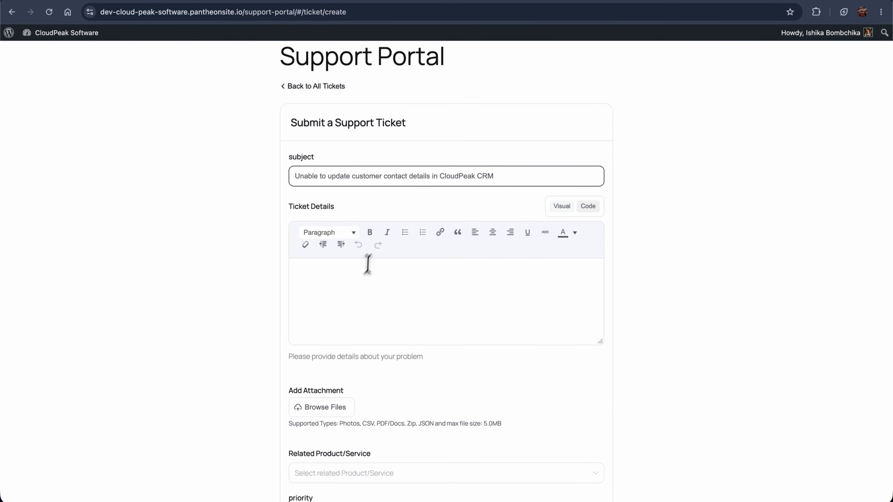
{"action": "left_click", "coordinate": [319, 291]}
{"action": "key", "text": "super+v"}
Set the related product to CloudPeak CRM and priority to Medium, then submit the ticket.
{"action": "scroll", "coordinate": [319, 291], "scroll_direction": "up", "scroll_amount": 3}
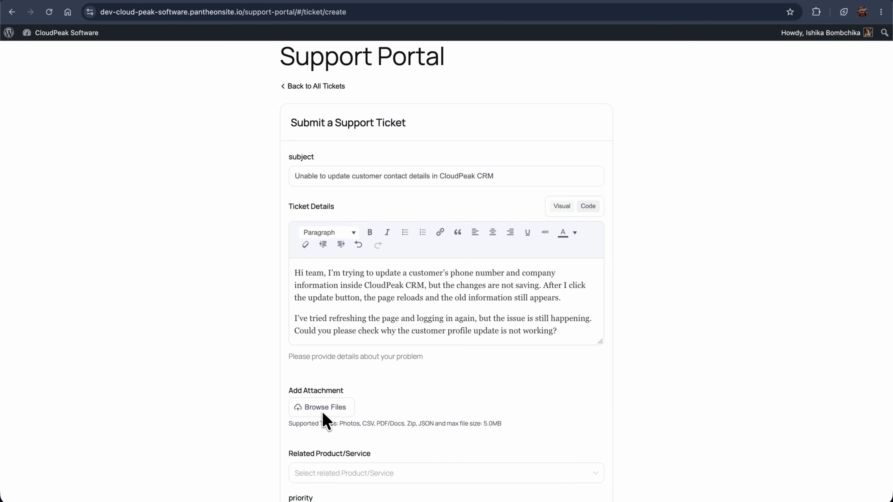
{"action": "scroll", "coordinate": [322, 415], "scroll_direction": "down", "scroll_amount": 5}
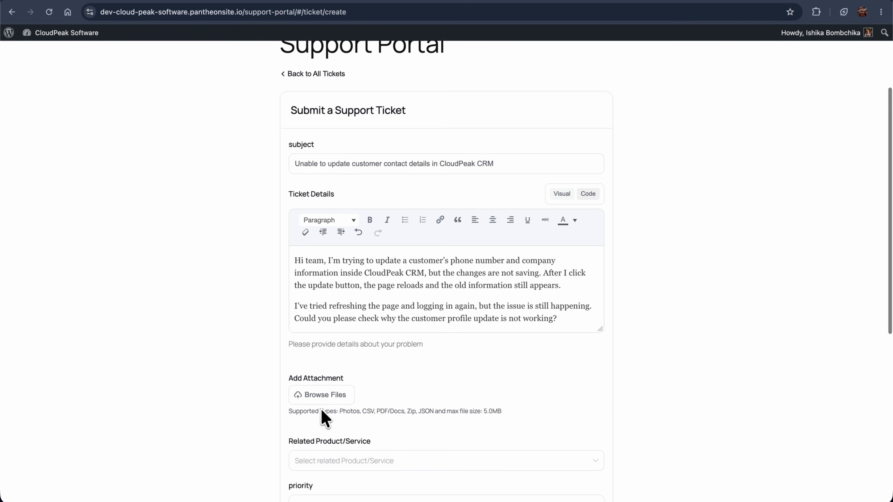
{"action": "left_click", "coordinate": [334, 323]}
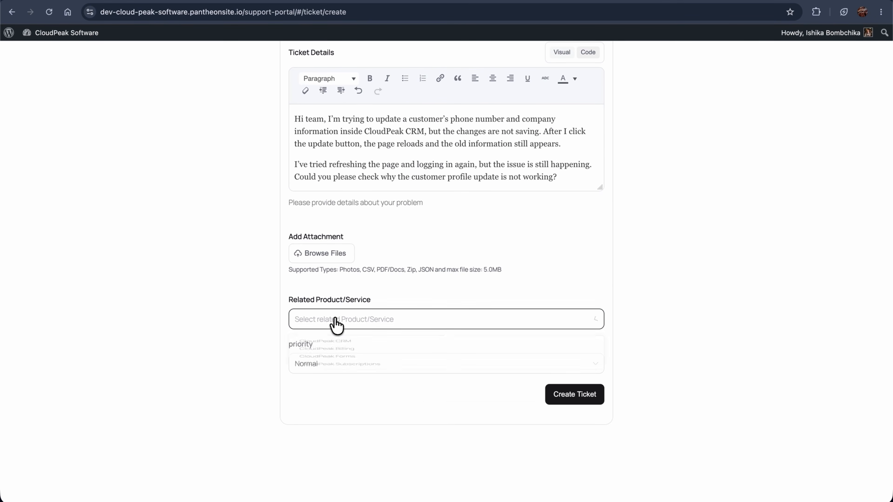
{"action": "left_click", "coordinate": [335, 347]}
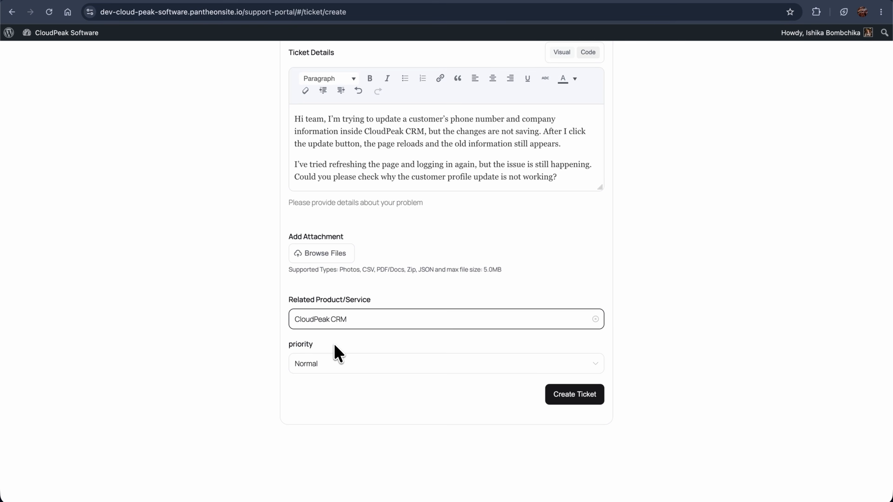
{"action": "left_click", "coordinate": [333, 364]}
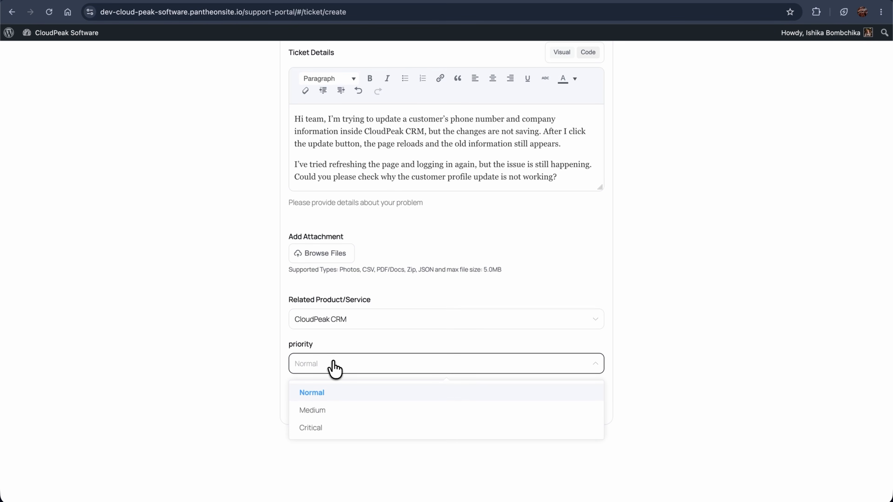
{"action": "left_click", "coordinate": [326, 410]}
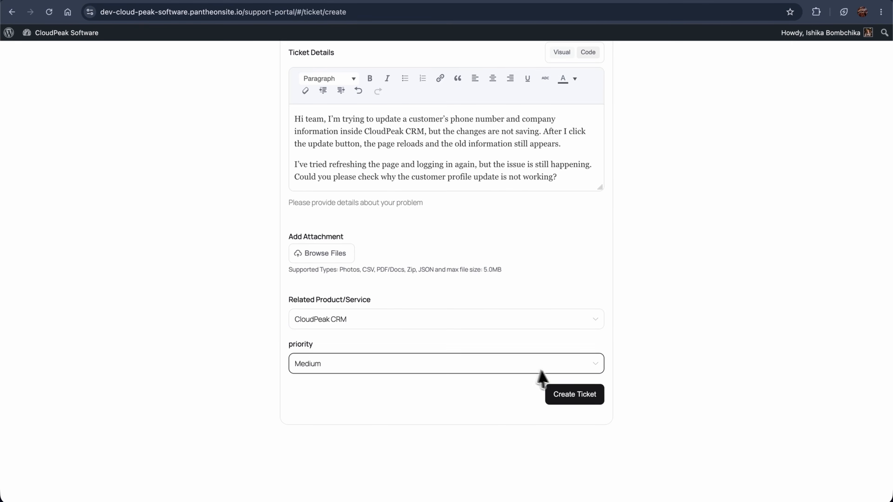
{"action": "left_click", "coordinate": [569, 395]}
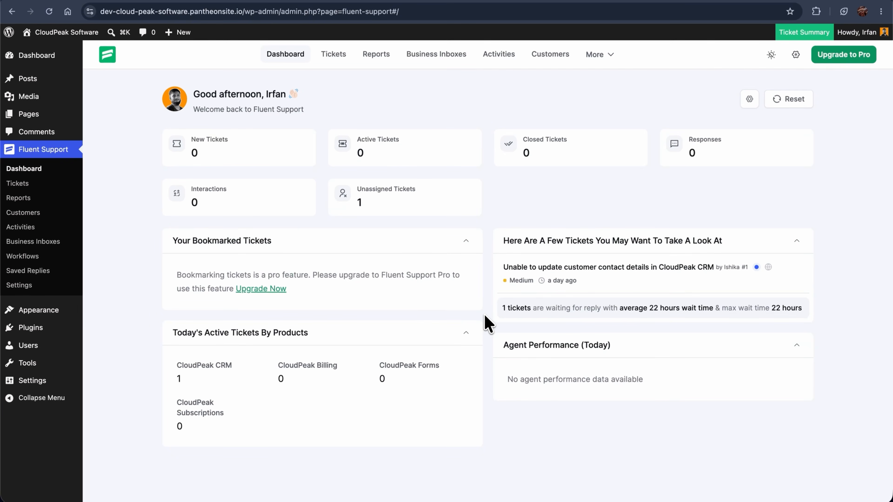
Filter to Unassigned tickets and open ticket #1 about updating customer contact details.
{"action": "left_click", "coordinate": [379, 205]}
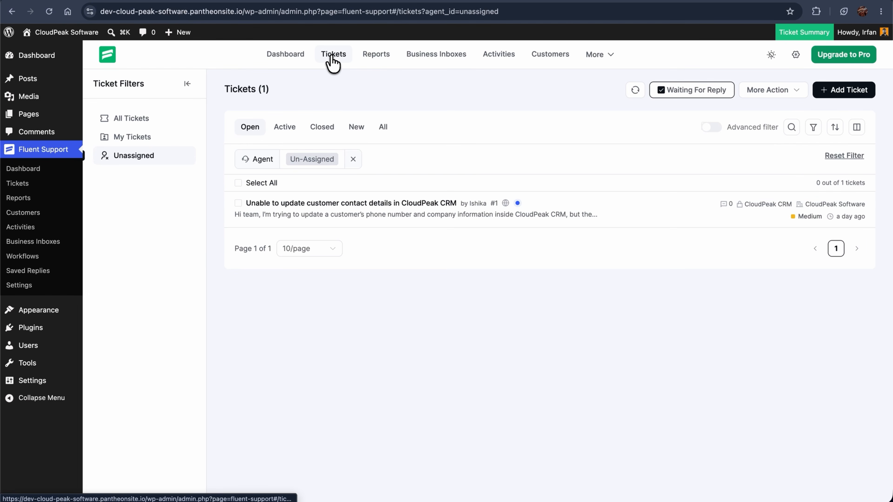
{"action": "left_click", "coordinate": [342, 209]}
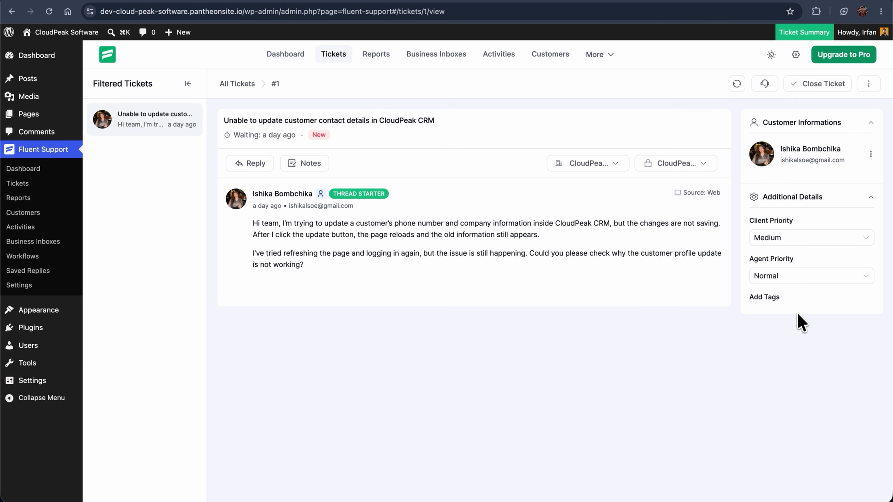
Assign ticket #1 to the new support specialist and add an internal note on permissions or the CRM update.
{"action": "left_click", "coordinate": [765, 85]}
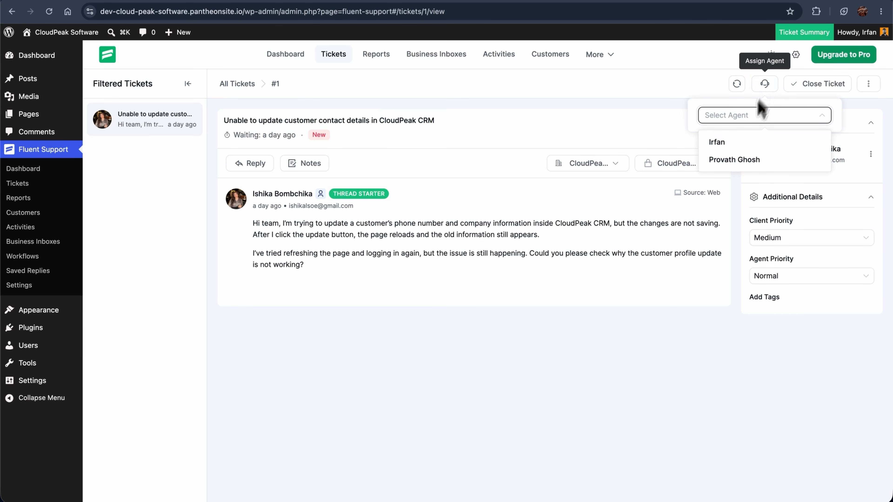
{"action": "left_click", "coordinate": [733, 159]}
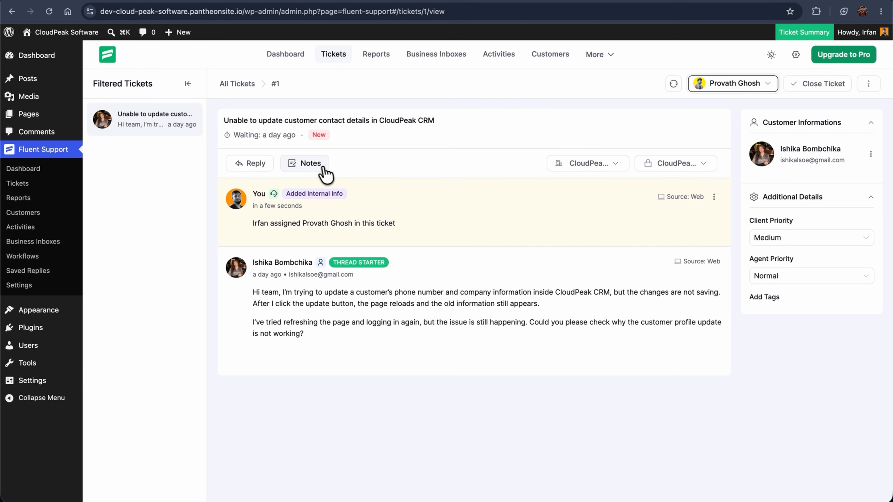
{"action": "left_click", "coordinate": [324, 173]}
{"action": "type", "text": "Customer is unable to save updated contact details in CloudPeak CRM. Please check if this is related to permission settings or a recent CRM module update. Ask for browser/device details if needed."}
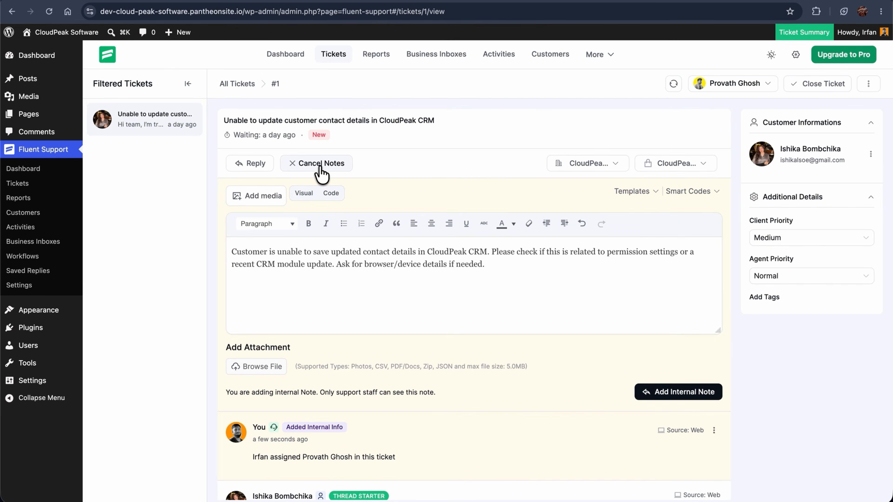
{"action": "left_click", "coordinate": [666, 395]}
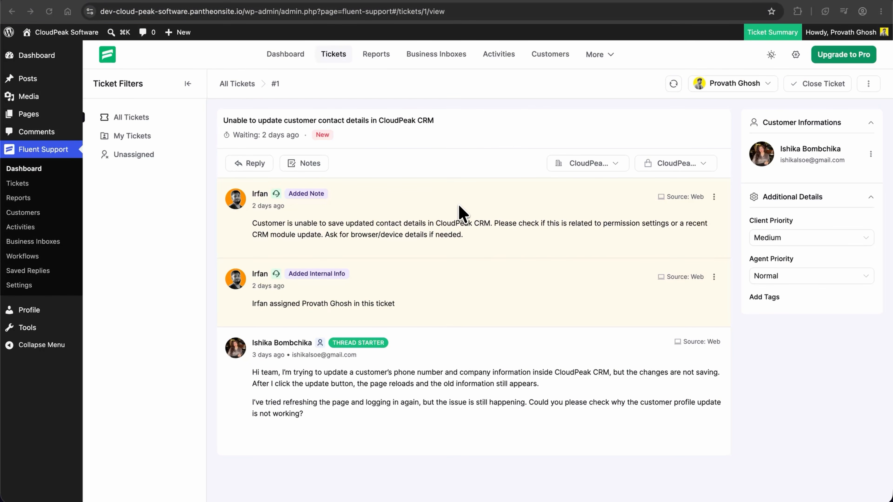
Send a reply on ticket #1 opening 'Hi {Customer First Name}' about the CRM contact-update problem.
{"action": "left_click", "coordinate": [254, 164]}
{"action": "scroll", "coordinate": [276, 246], "scroll_direction": "up", "scroll_amount": 3}
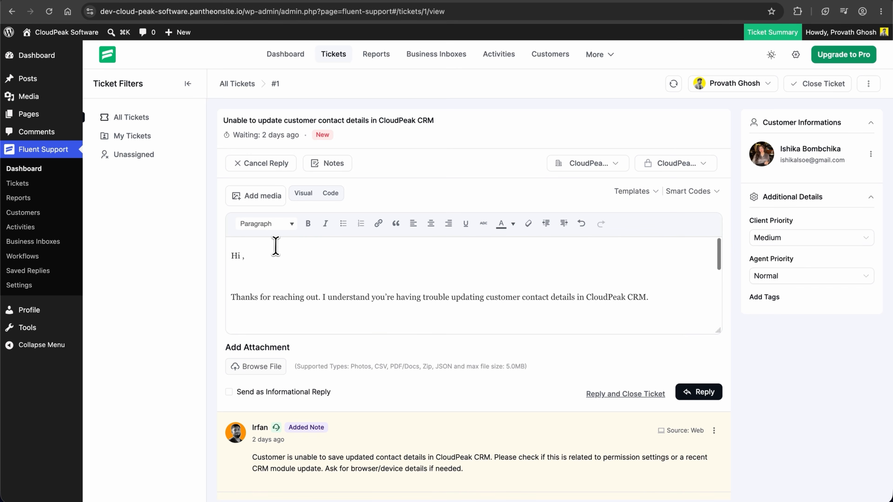
{"action": "left_click", "coordinate": [689, 191]}
{"action": "left_click", "coordinate": [696, 216]}
{"action": "left_click", "coordinate": [701, 396]}
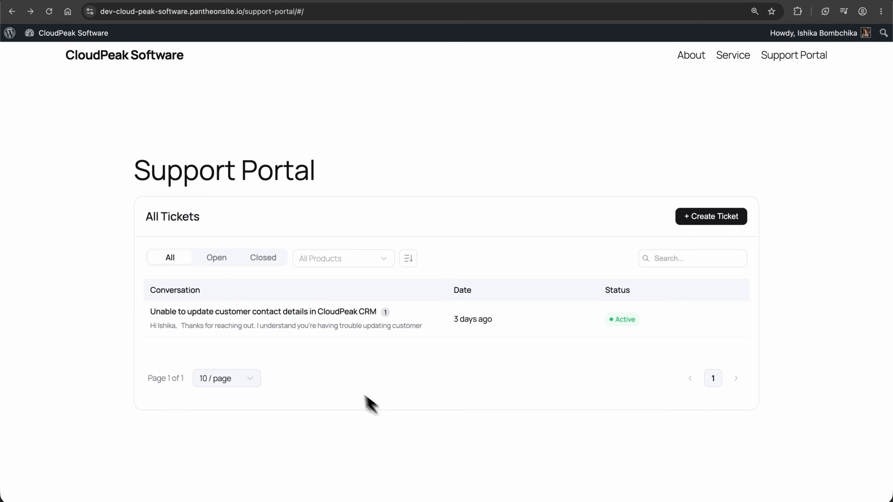
As the customer, reply on ticket #1 that clearing the cache didn't help on Chrome, Windows 11.
{"action": "left_click", "coordinate": [310, 320]}
{"action": "scroll", "coordinate": [311, 325], "scroll_direction": "down", "scroll_amount": 4}
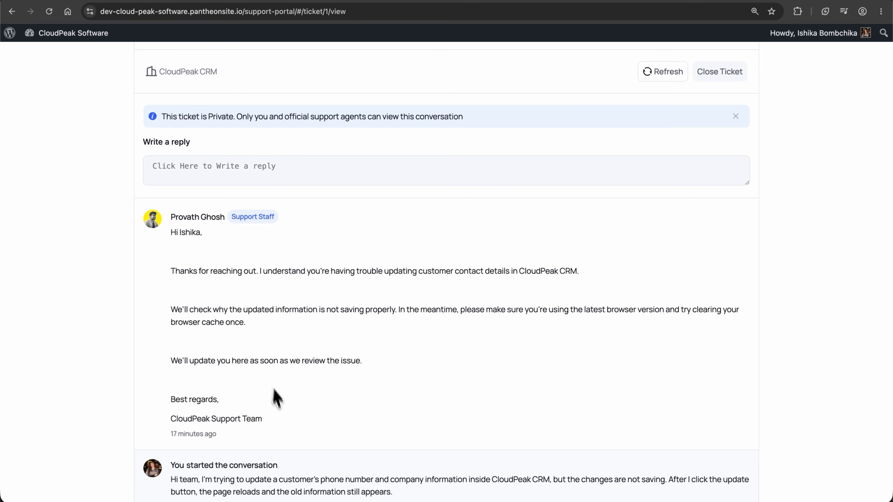
{"action": "left_click", "coordinate": [193, 175]}
{"action": "key", "text": "super+v"}
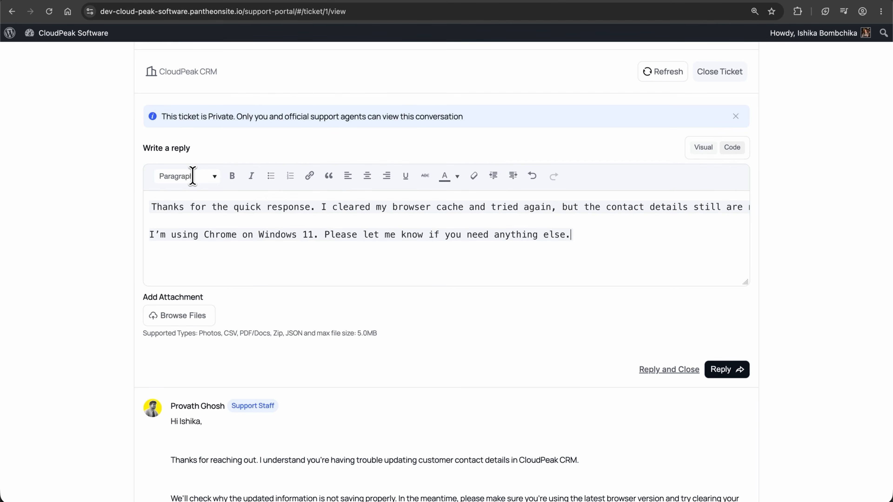
{"action": "left_click", "coordinate": [719, 370]}
{"action": "scroll", "coordinate": [694, 365], "scroll_direction": "down", "scroll_amount": 5}
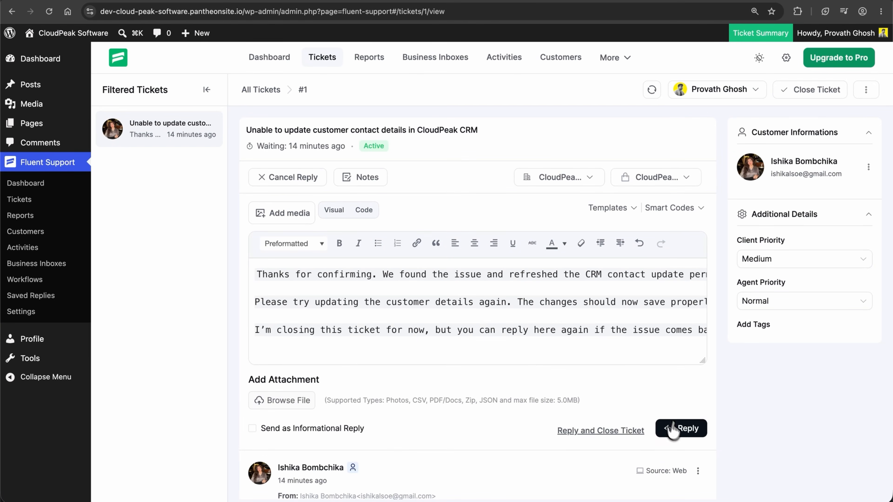
Post the CRM permissions-fixed reply, close ticket #1, and list all tickets.
{"action": "left_click", "coordinate": [678, 429]}
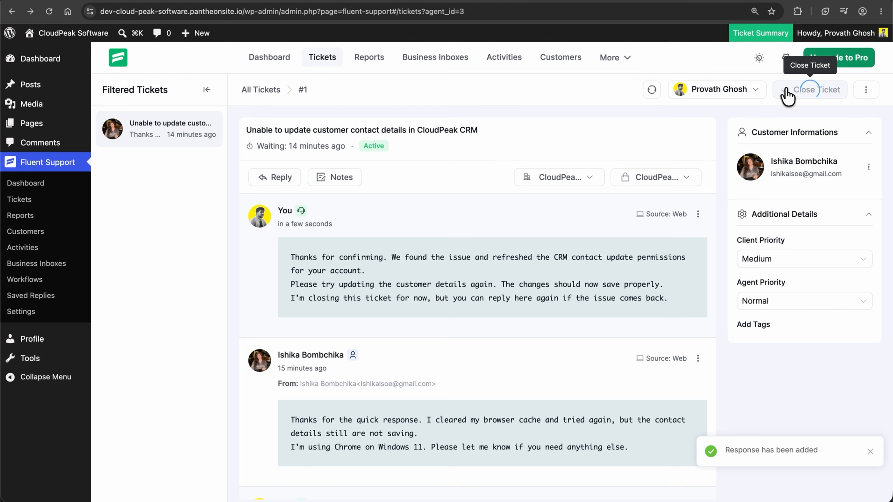
{"action": "left_click", "coordinate": [788, 94]}
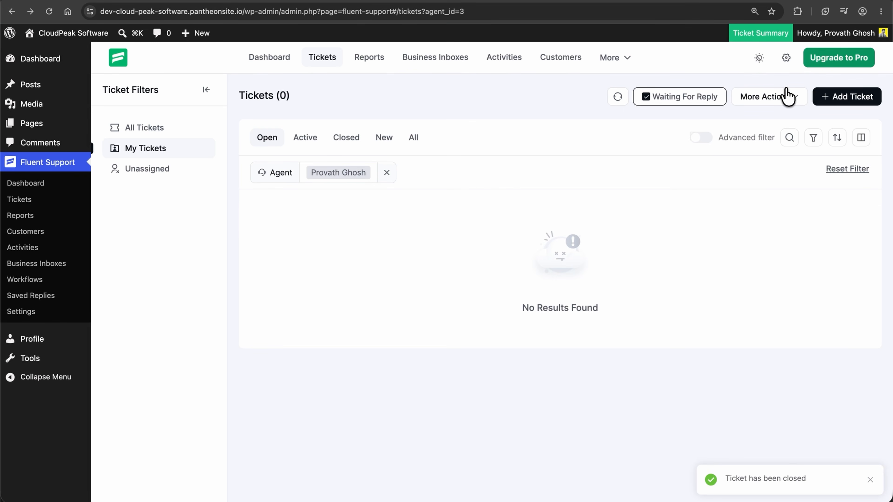
{"action": "left_click", "coordinate": [268, 60]}
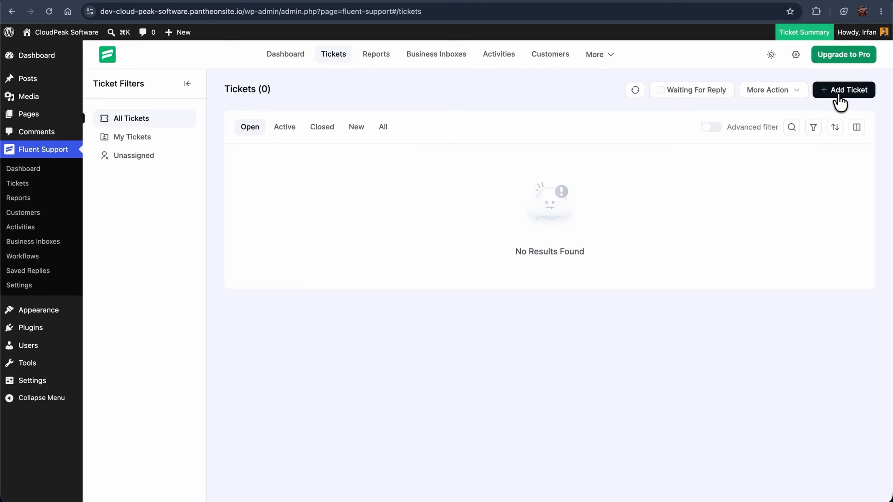
Create ticket 'Invoice not showing after subscription renewal' for a new contact, CloudPeak Billing, Medium priority.
{"action": "left_click", "coordinate": [840, 102]}
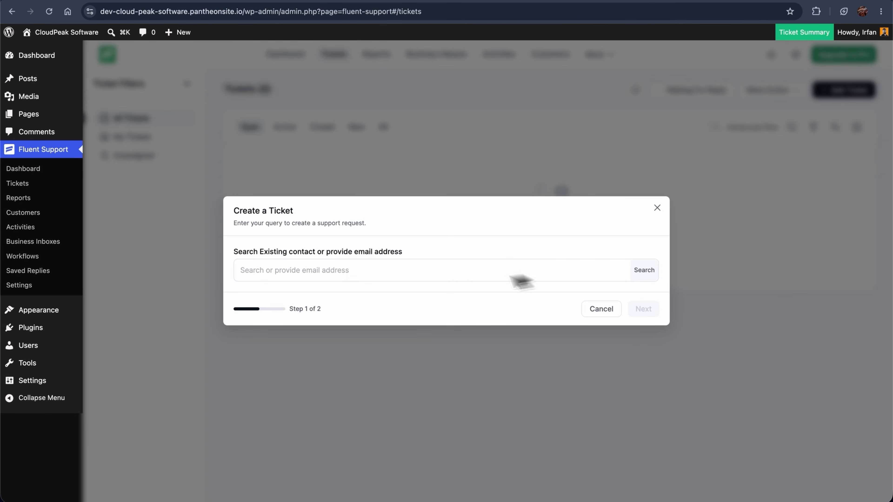
{"action": "left_click", "coordinate": [349, 271]}
{"action": "key", "text": "super+v"}
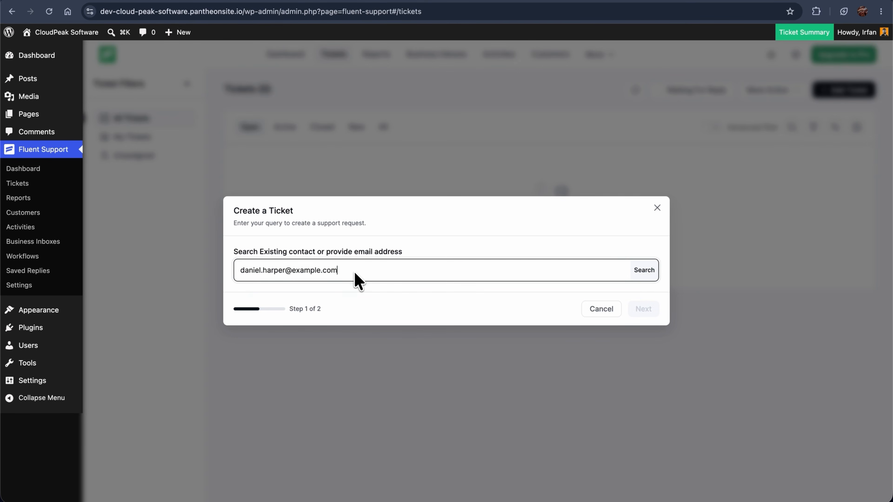
{"action": "key", "text": "Return"}
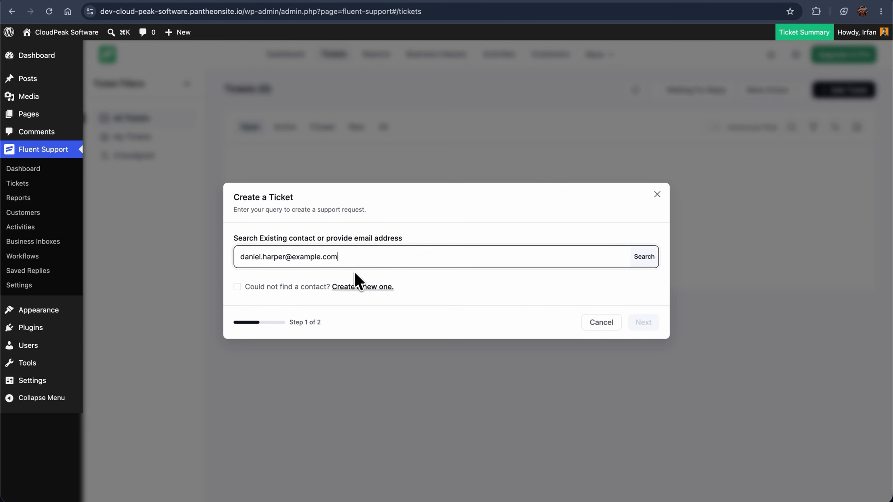
{"action": "left_click", "coordinate": [365, 287]}
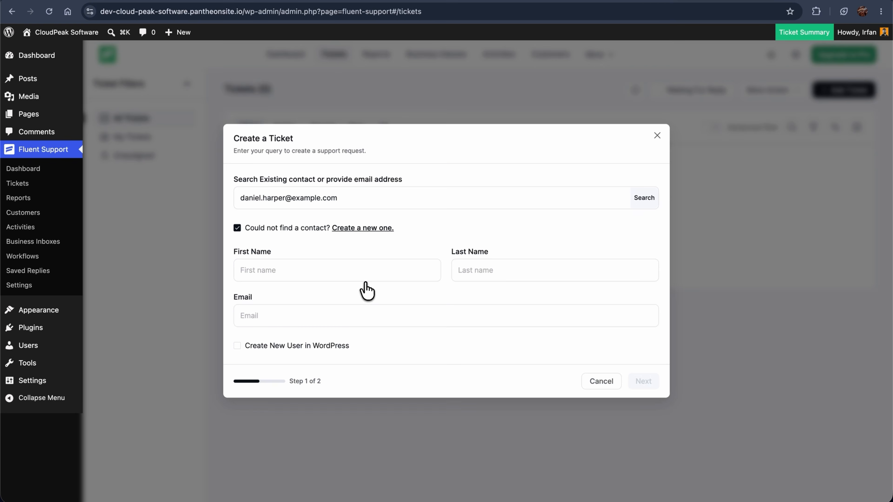
{"action": "left_click", "coordinate": [306, 270]}
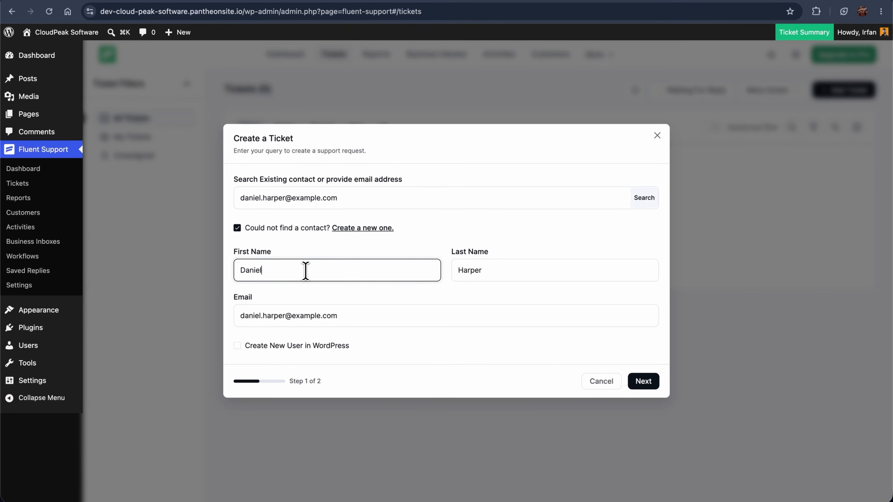
{"action": "left_click", "coordinate": [647, 383]}
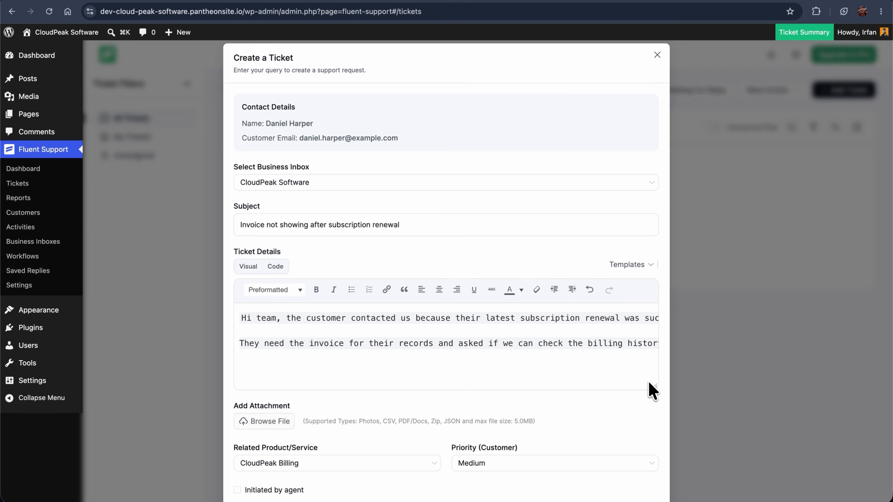
{"action": "scroll", "coordinate": [613, 424], "scroll_direction": "down", "scroll_amount": 3}
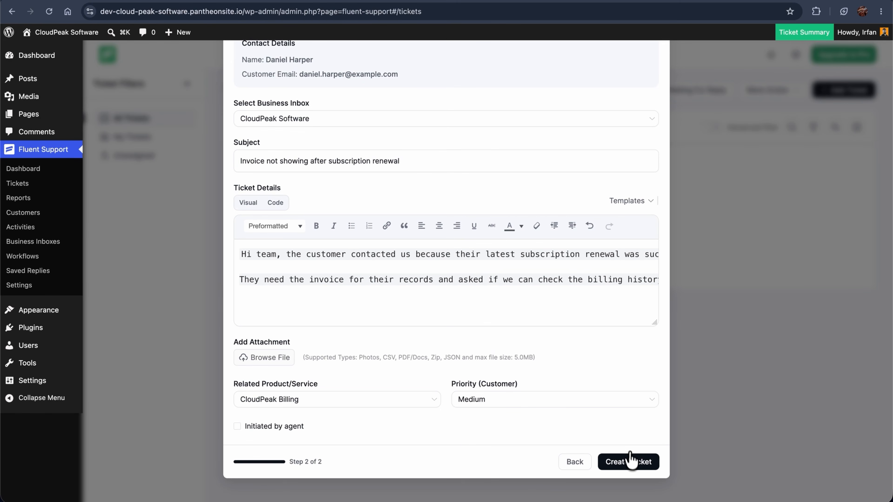
{"action": "left_click", "coordinate": [629, 463]}
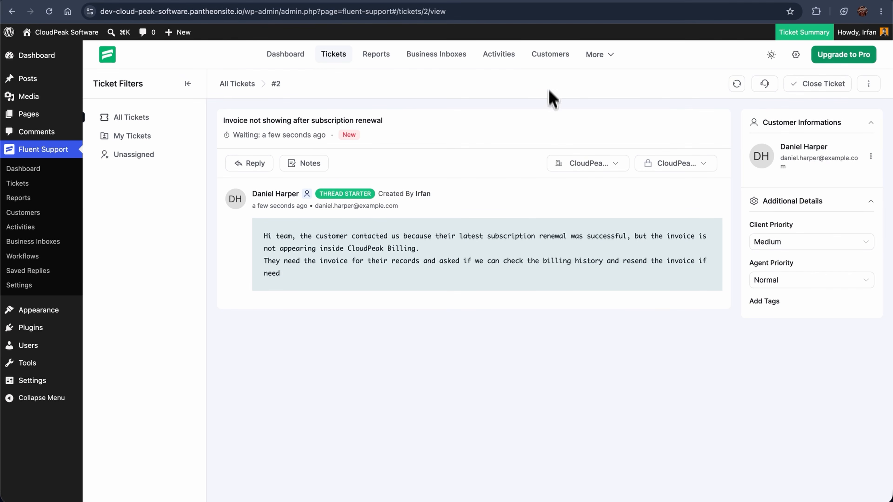
Open the new customer's profile from the Customers list, showing Active status and 1 ticket.
{"action": "left_click", "coordinate": [550, 64]}
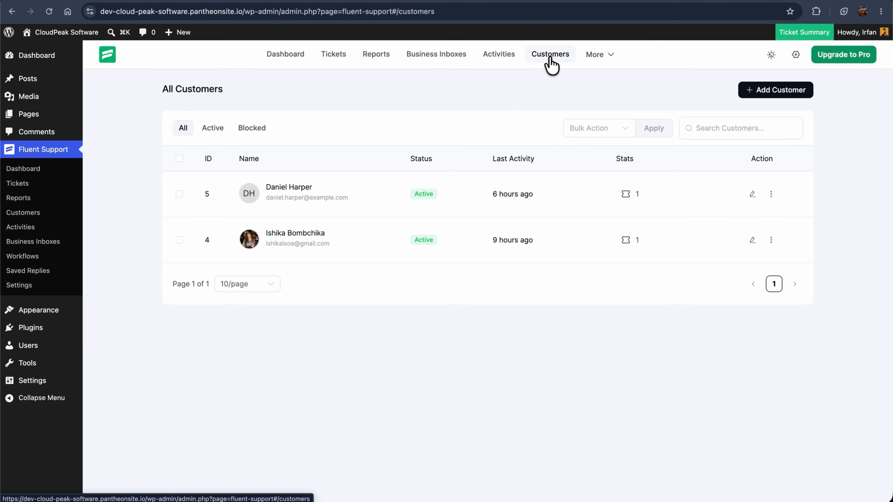
{"action": "left_click", "coordinate": [289, 187]}
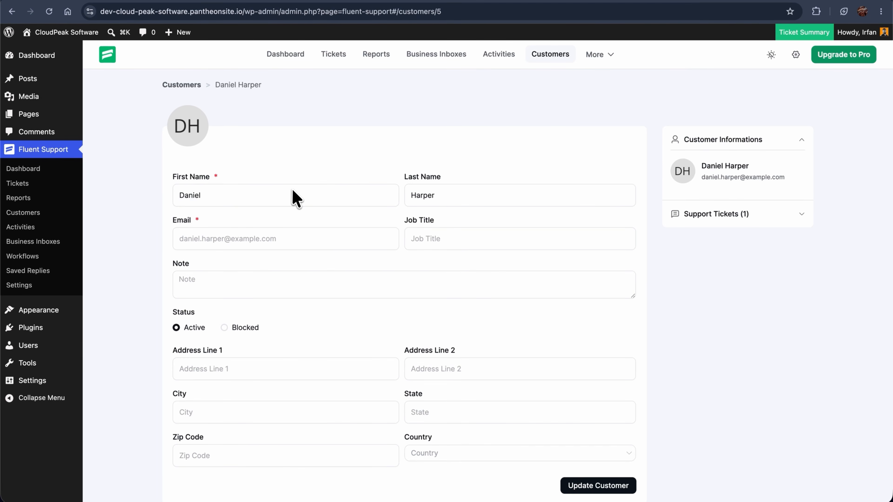
{"action": "scroll", "coordinate": [291, 188], "scroll_direction": "down", "scroll_amount": 5}
{"action": "scroll", "coordinate": [291, 188], "scroll_direction": "up", "scroll_amount": 5}
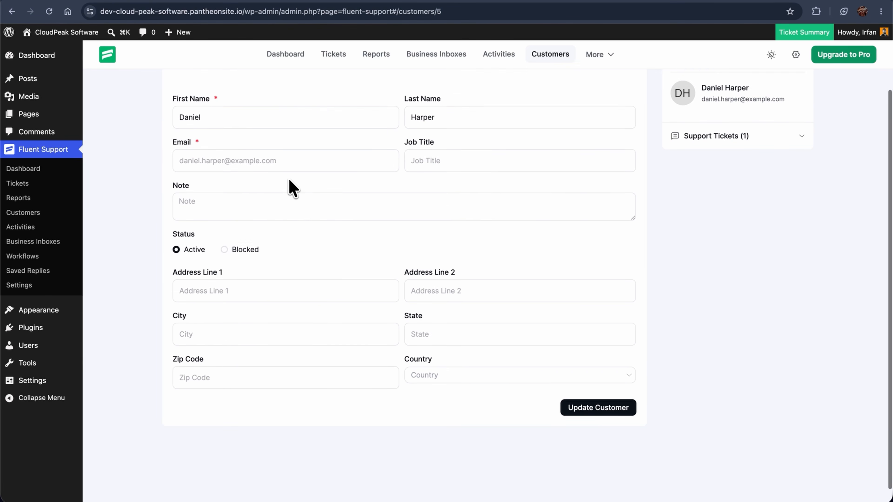